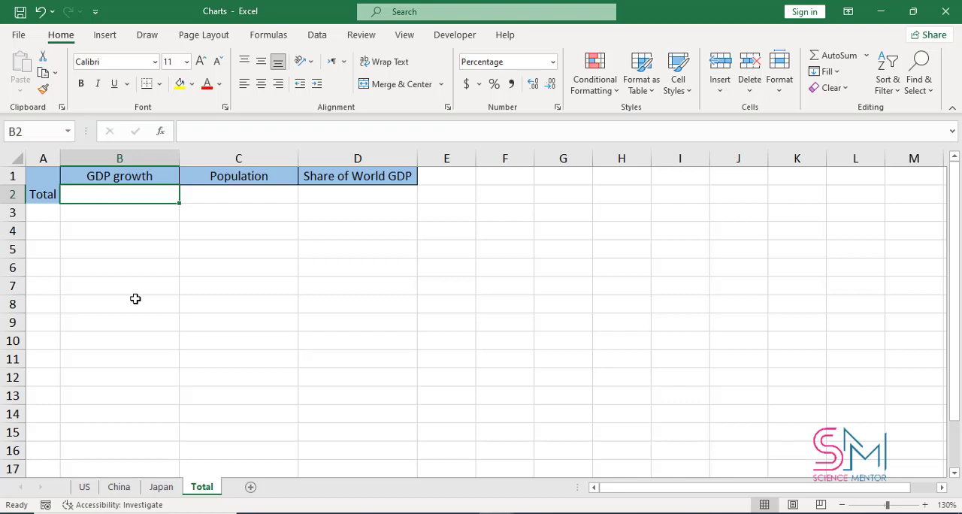
Step: Enter the formula =US!B2+China!B2+Japan!B2 in cell B2 of the Total sheet to sum GDP growth
text(=)
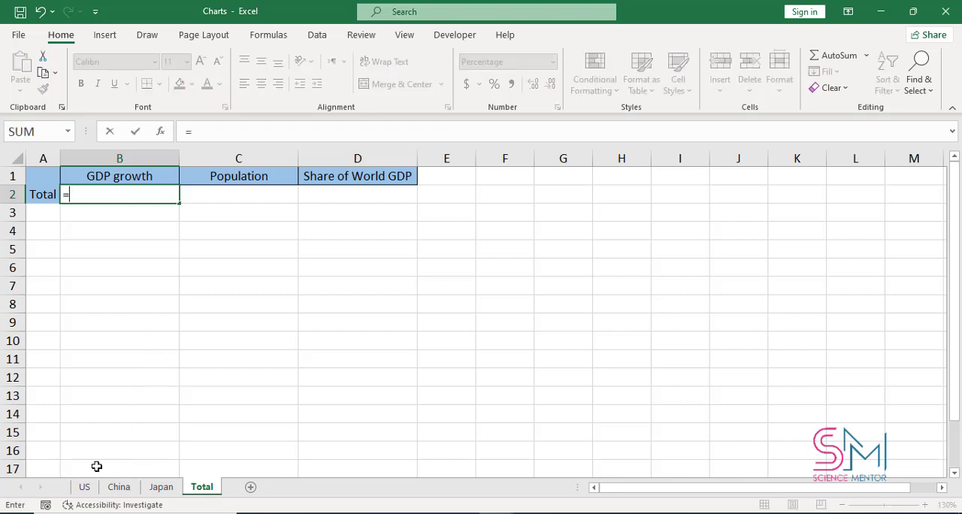
click(84, 487)
click(187, 199)
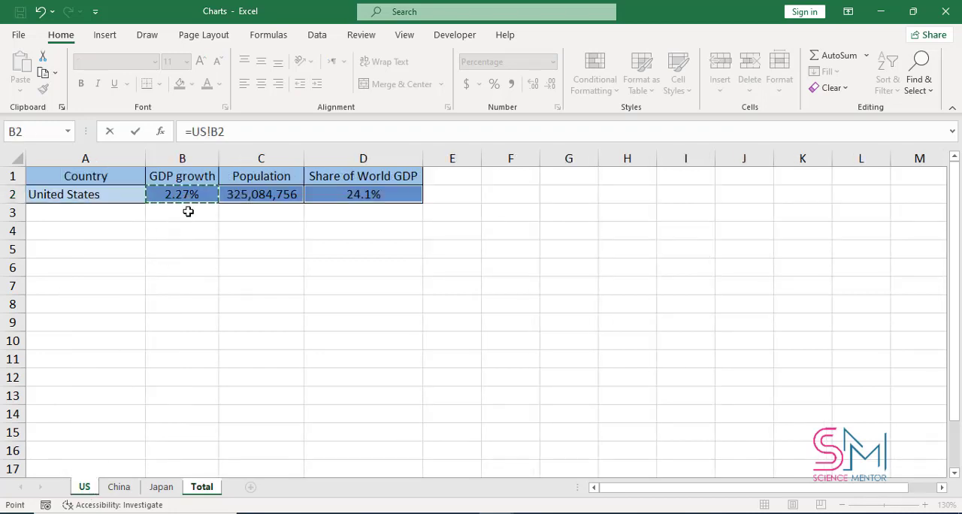
click(248, 139)
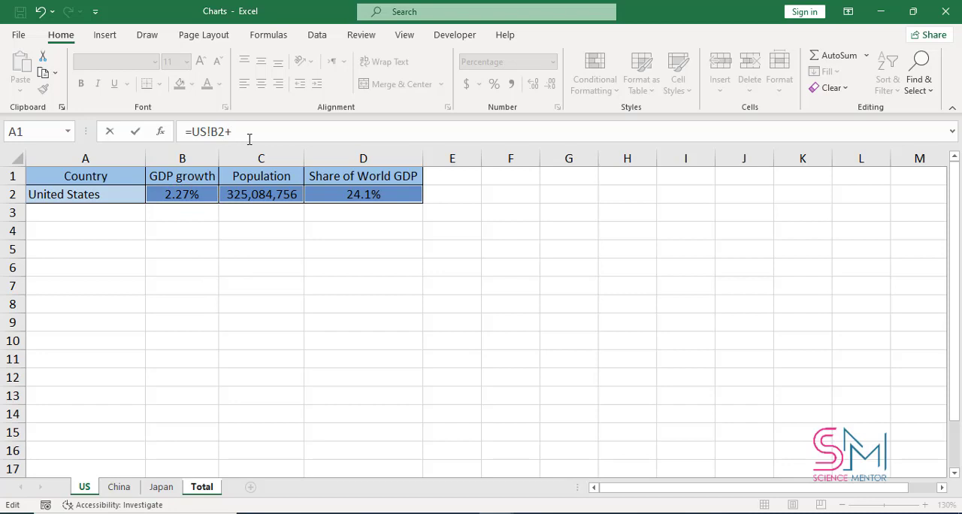
click(119, 487)
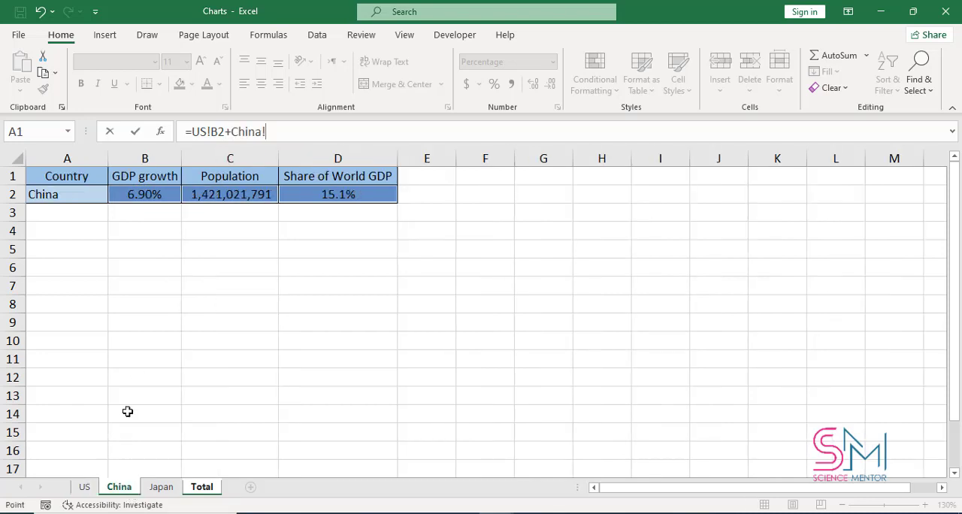
click(145, 197)
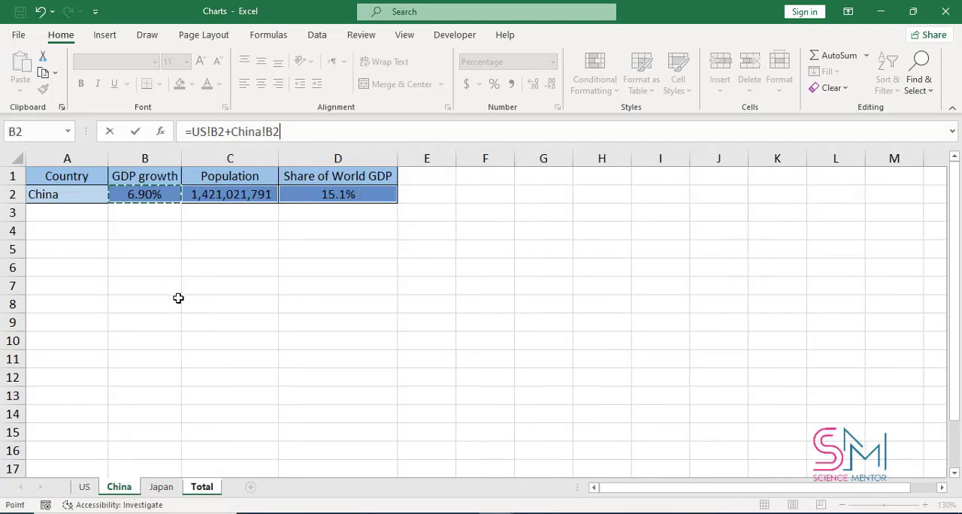
text(+)
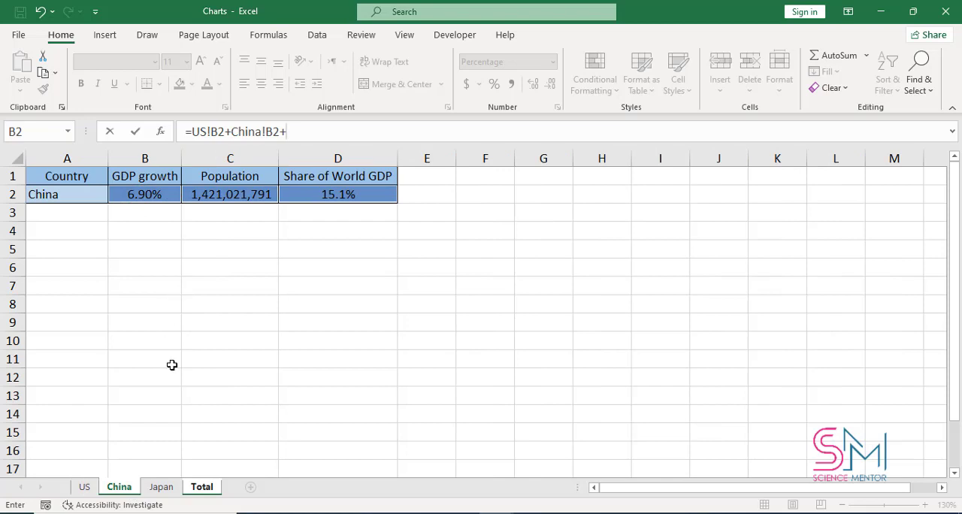
click(163, 487)
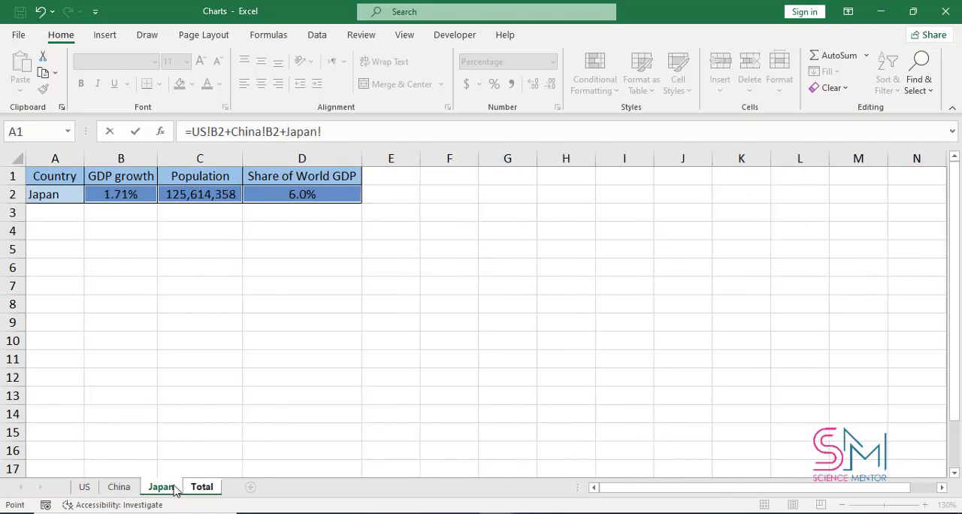
click(117, 192)
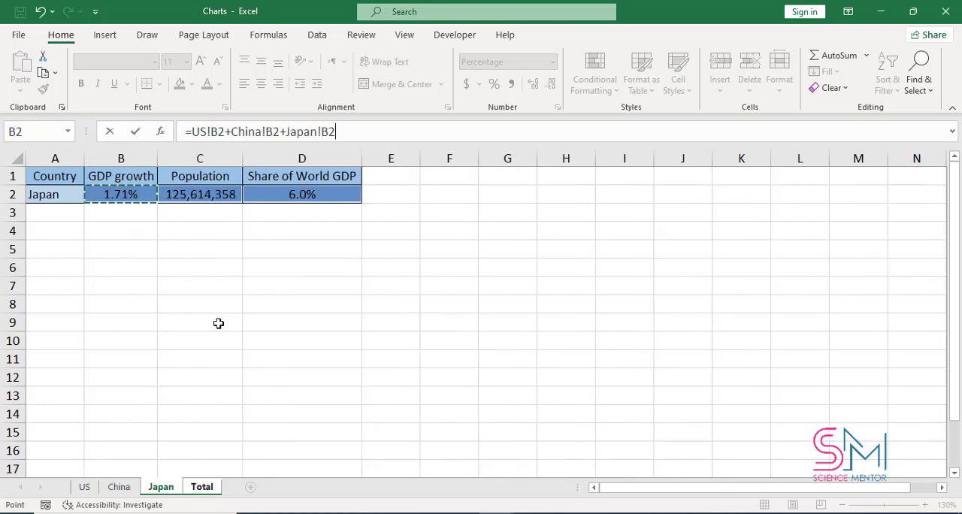
key(Return)
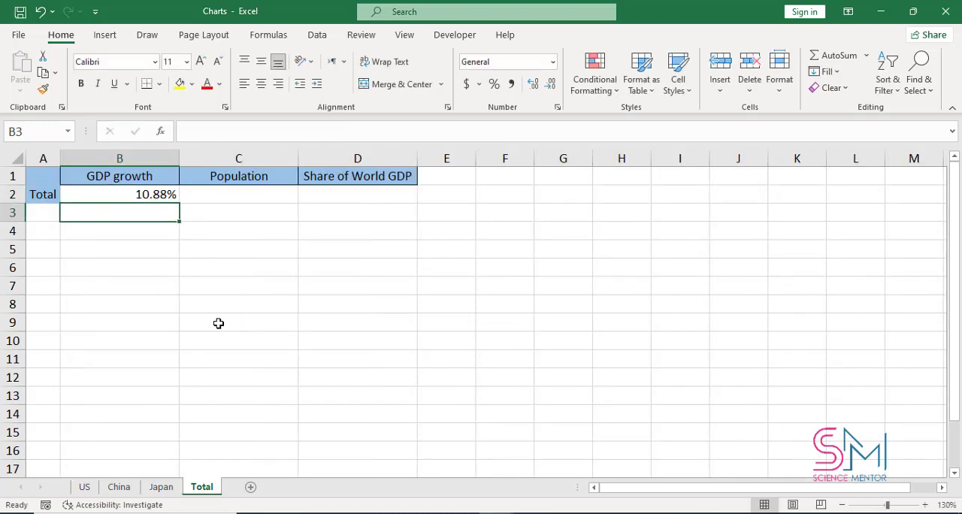
Step: Fill the GDP growth total formula across C2:D2 and clear the copied cells
click(152, 194)
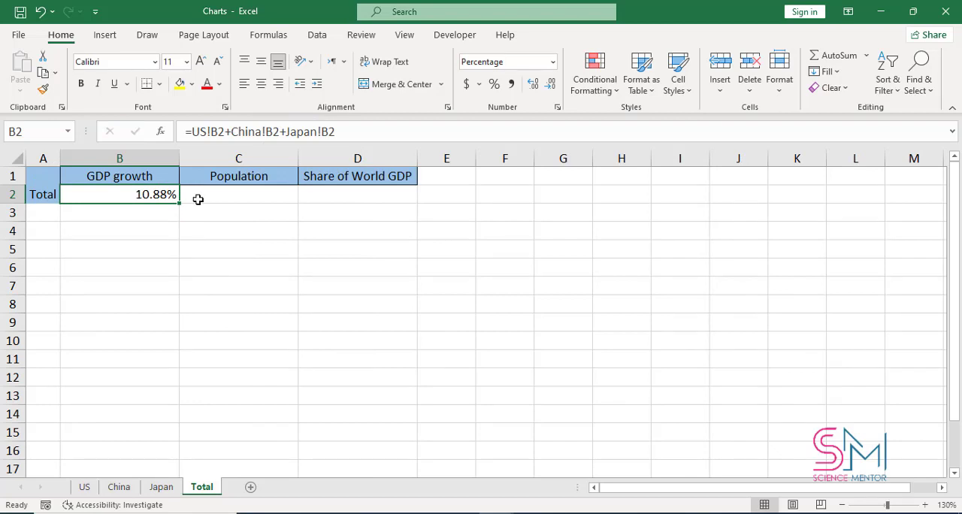
drag(180, 202, 398, 203)
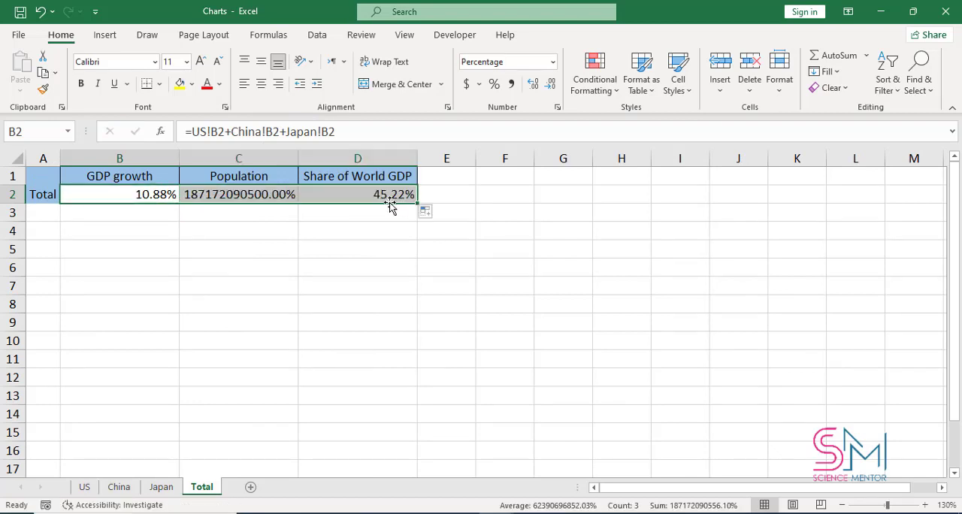
drag(376, 198, 259, 195)
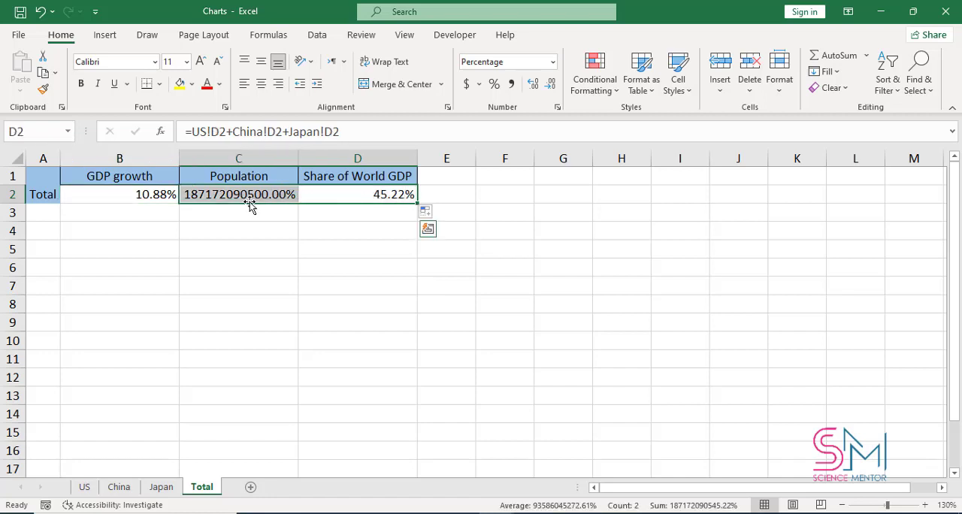
key(Delete)
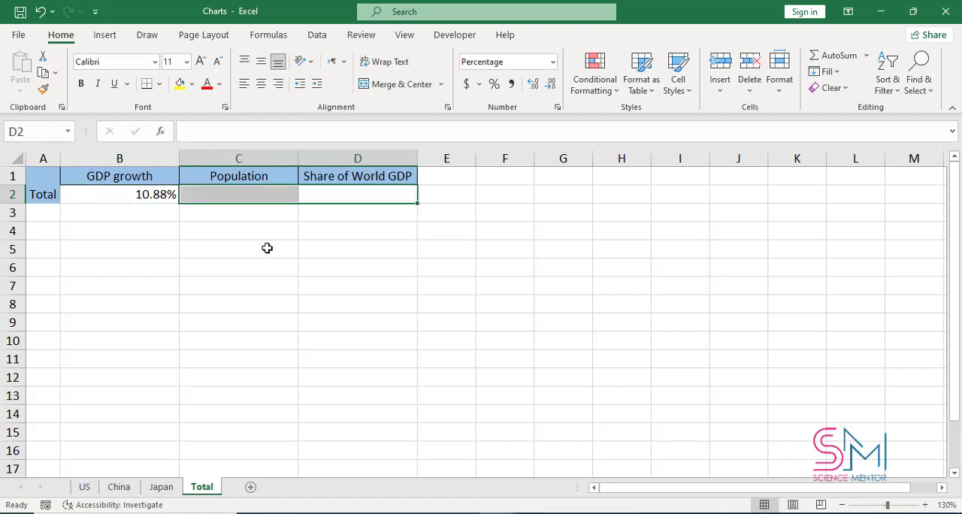
Step: Enter the formula =US!C2+China!C2+Japan!C2 in cell C2 of the Total sheet to sum the populations
click(260, 198)
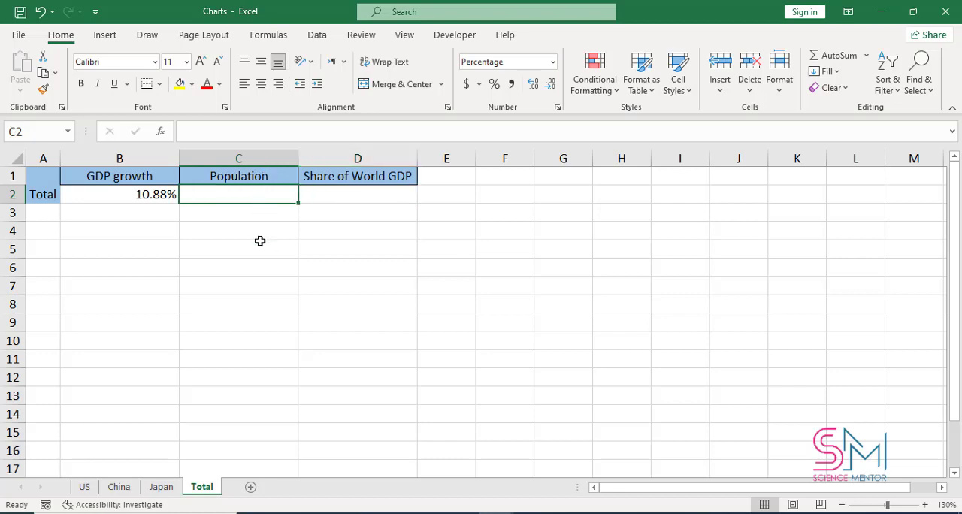
text(=)
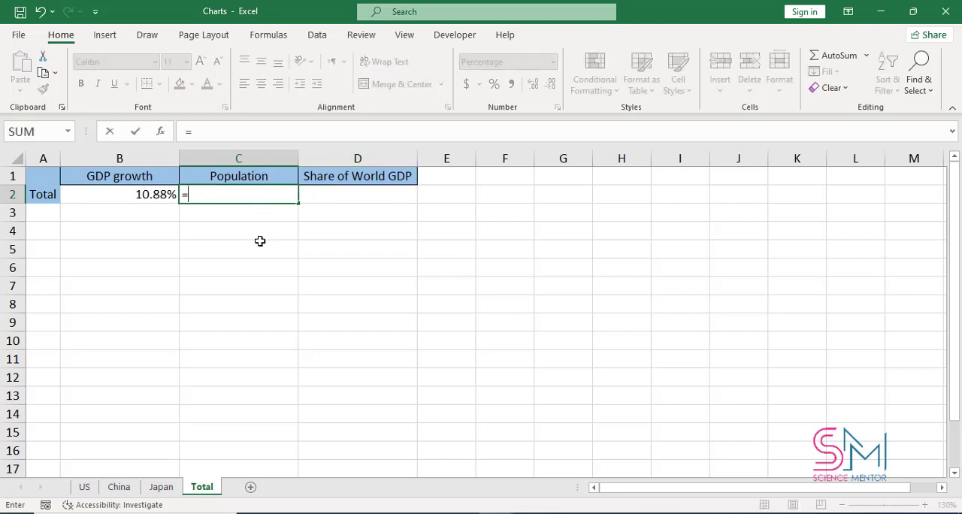
click(86, 487)
click(260, 195)
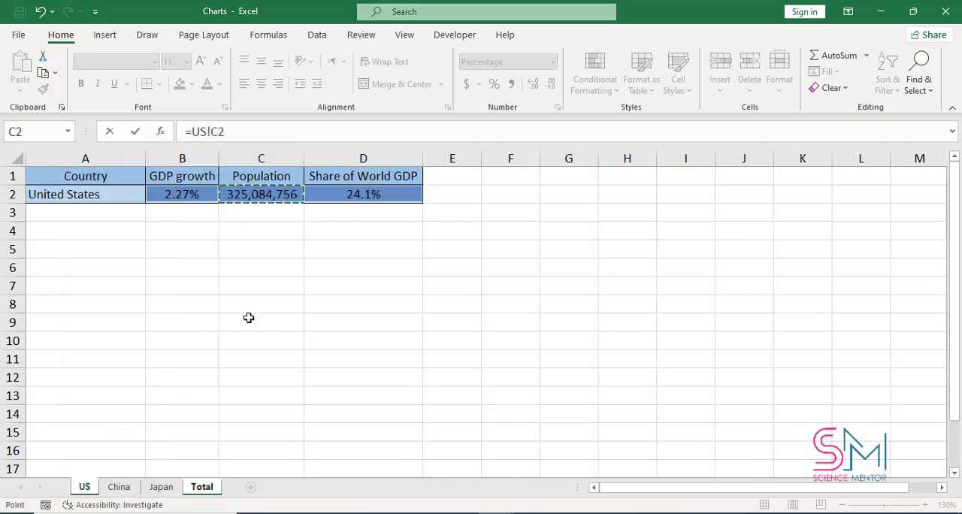
text(+)
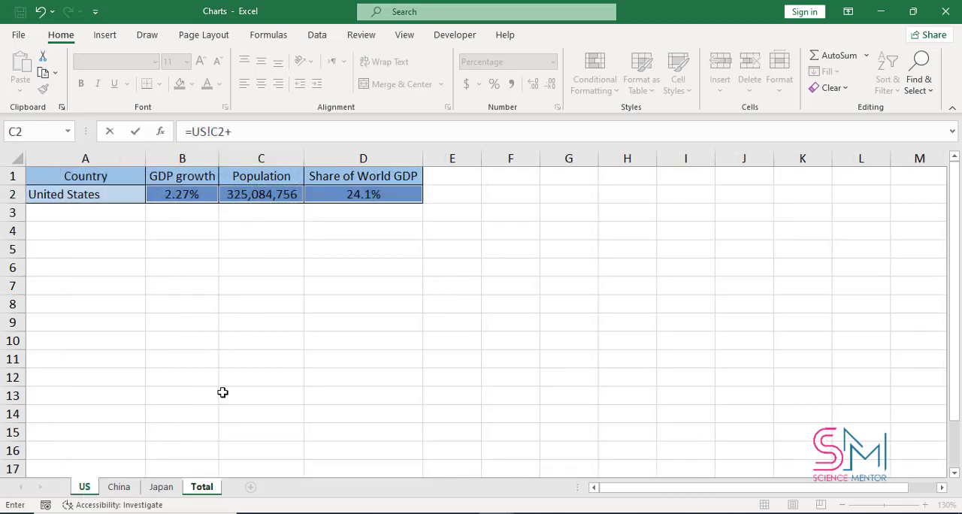
click(119, 488)
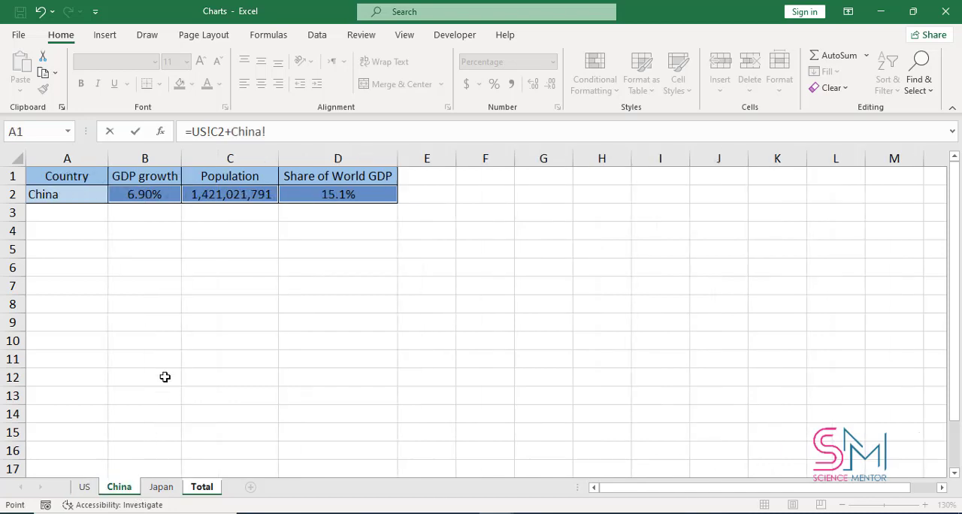
click(239, 203)
text(+)
click(161, 486)
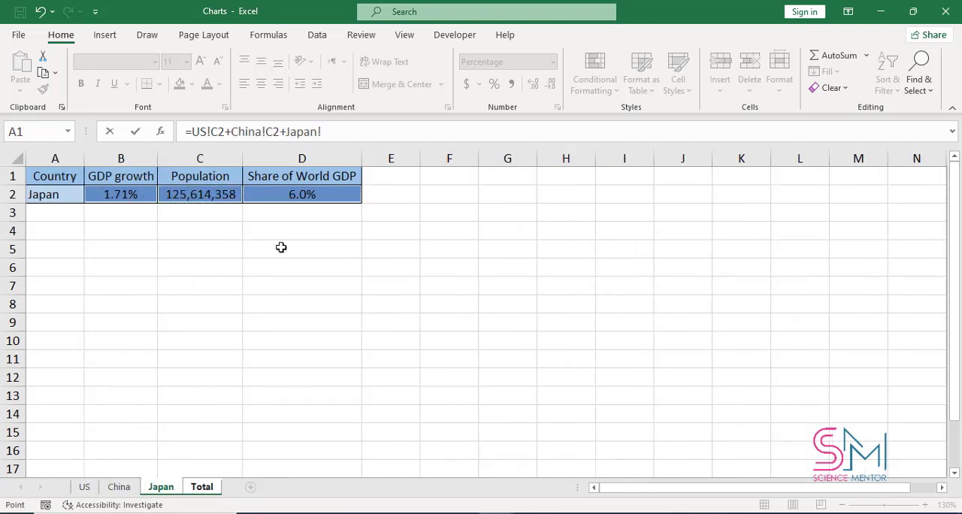
click(233, 199)
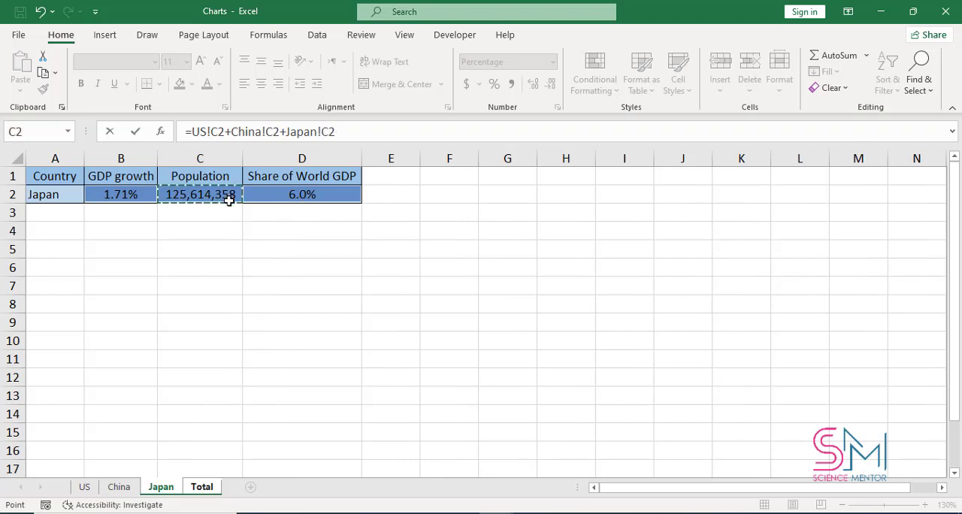
key(Return)
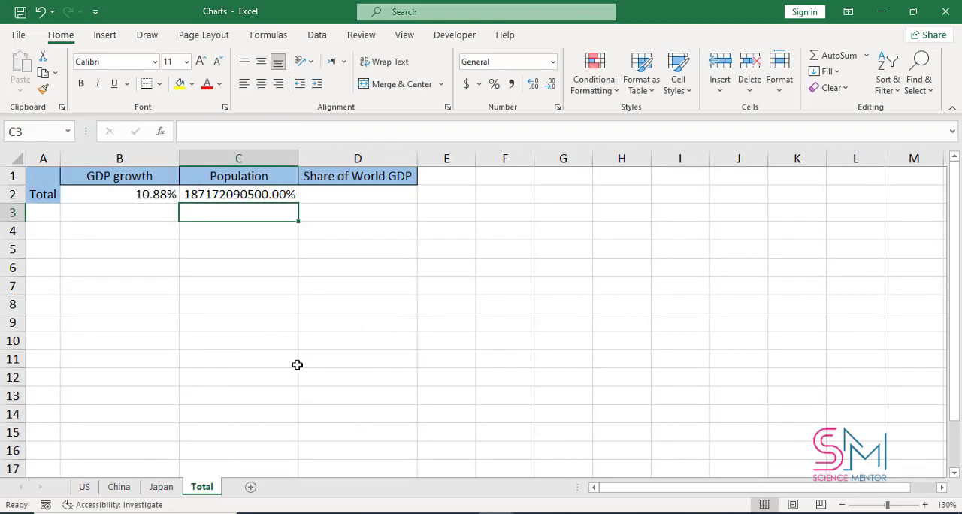
Step: Change the number format of the Population total in C2 to General
click(275, 195)
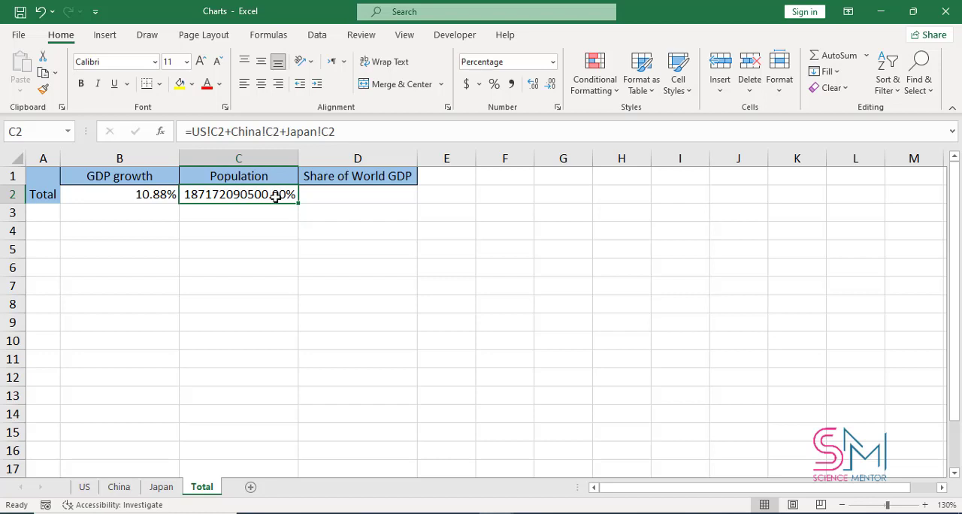
right_click(276, 197)
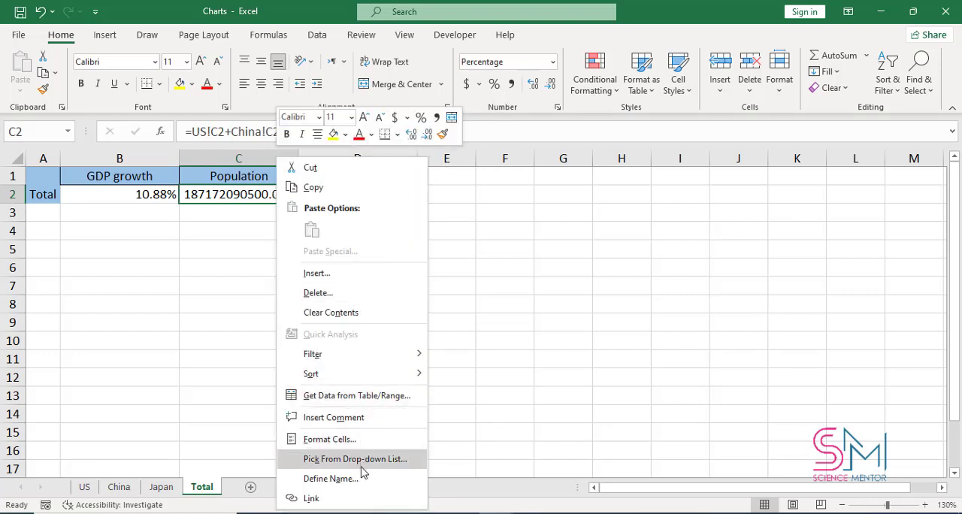
click(366, 441)
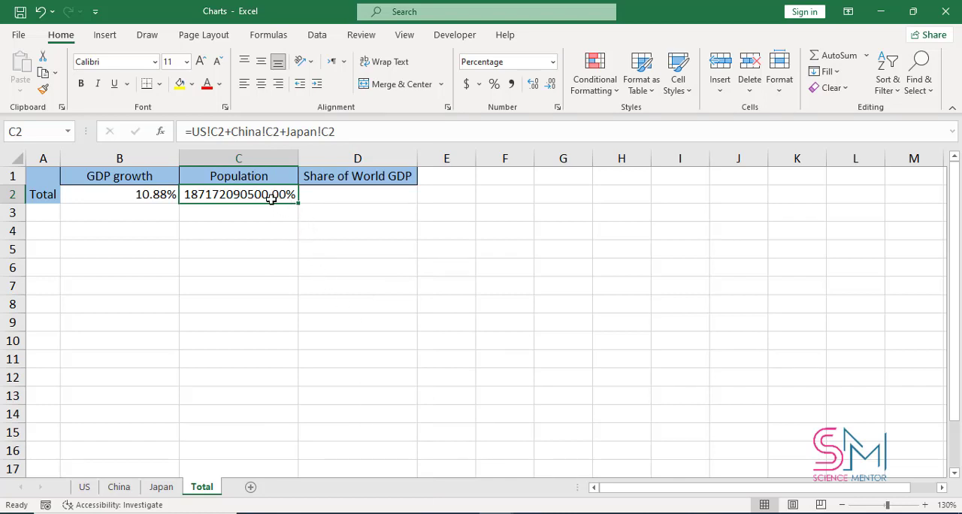
key(ctrl+1)
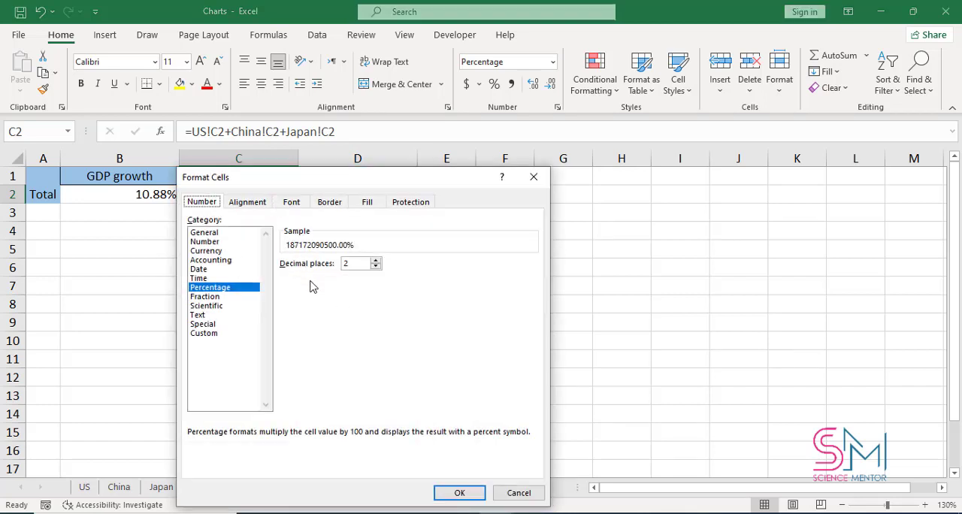
click(215, 242)
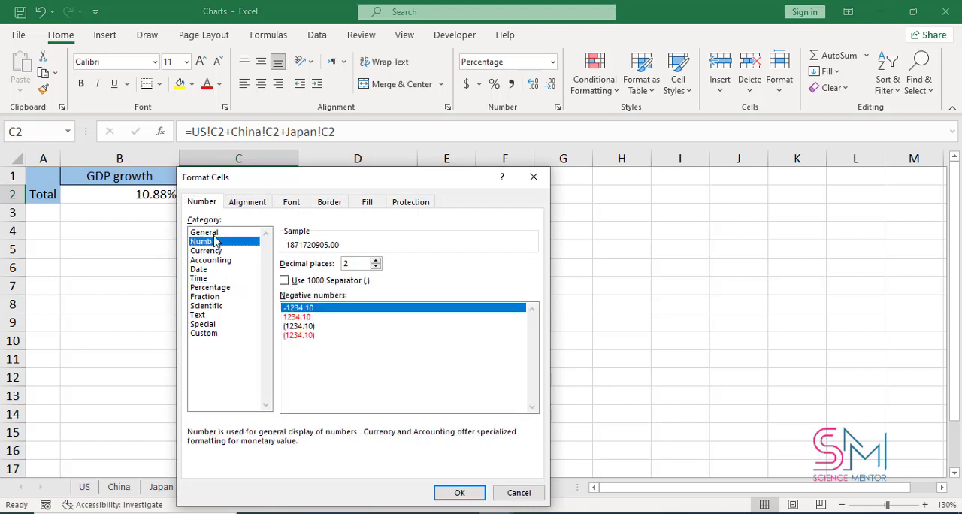
click(215, 233)
click(458, 492)
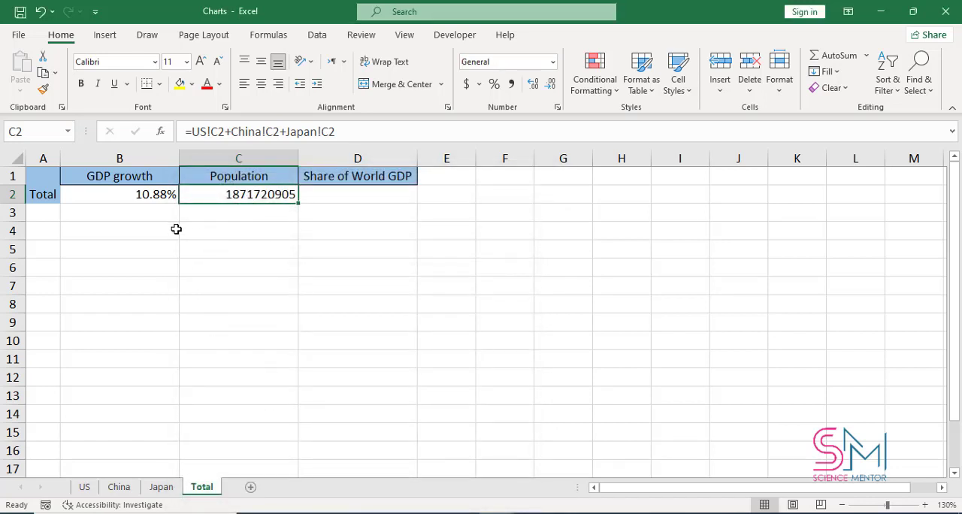
click(213, 224)
click(219, 195)
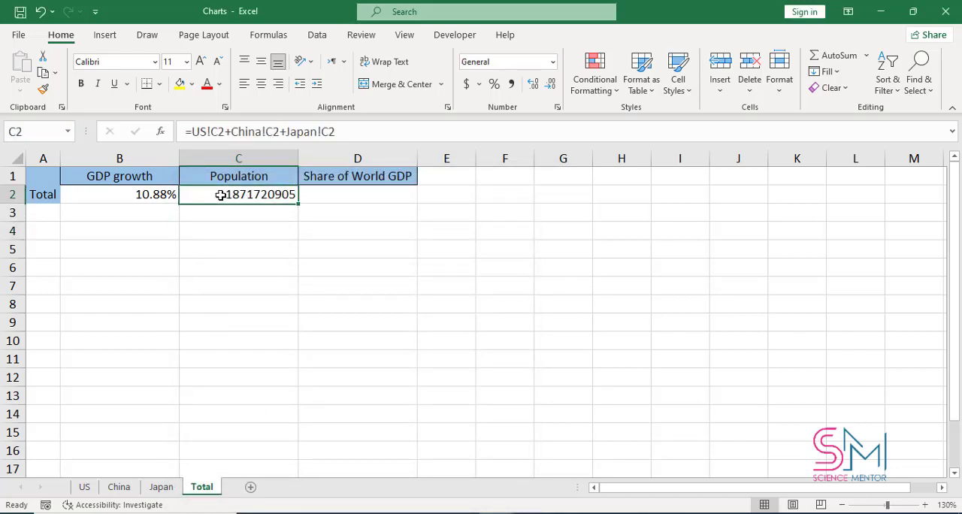
Step: Fill the Population total formula from C2 into D2 to sum the share of world GDP
click(318, 194)
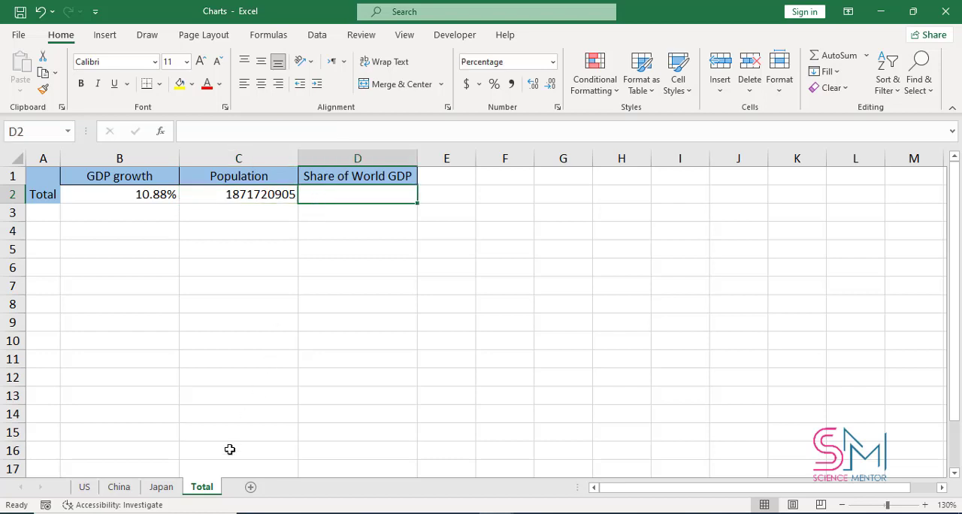
click(86, 489)
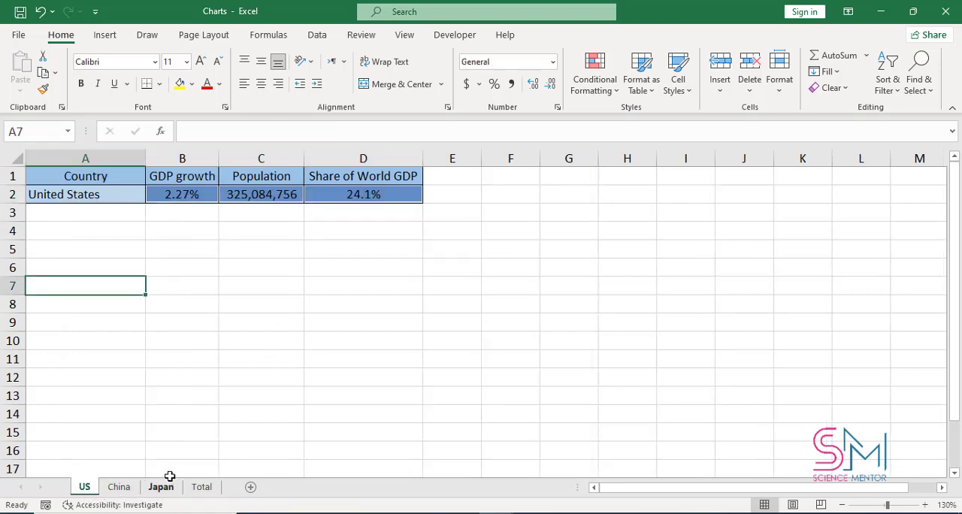
click(201, 487)
click(290, 195)
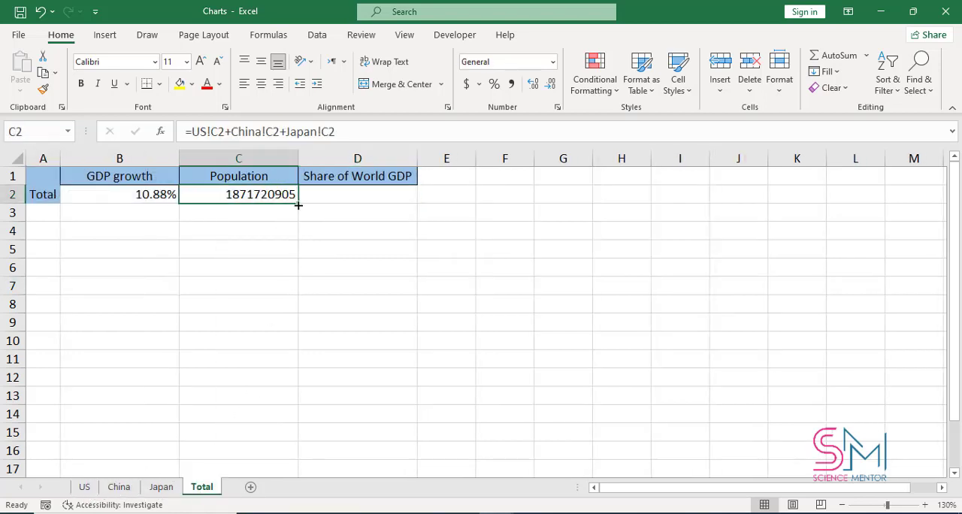
drag(296, 201, 389, 197)
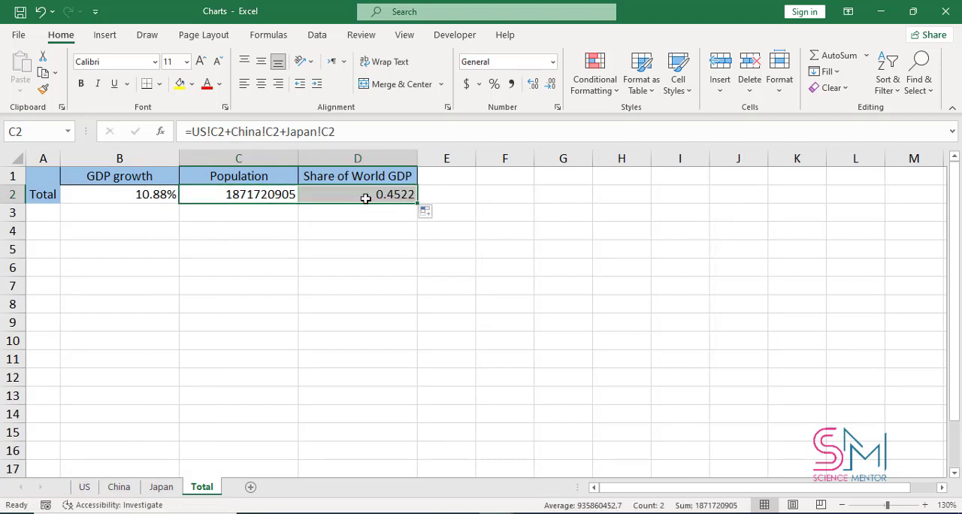
Step: Apply the percent style to the Share of World GDP total in D2
click(365, 197)
click(494, 84)
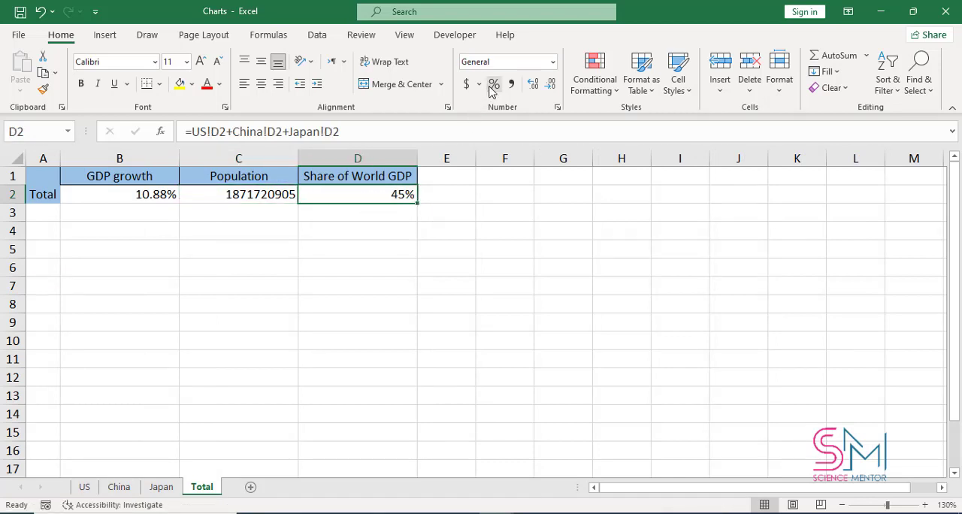
click(396, 227)
drag(387, 192, 157, 195)
click(157, 241)
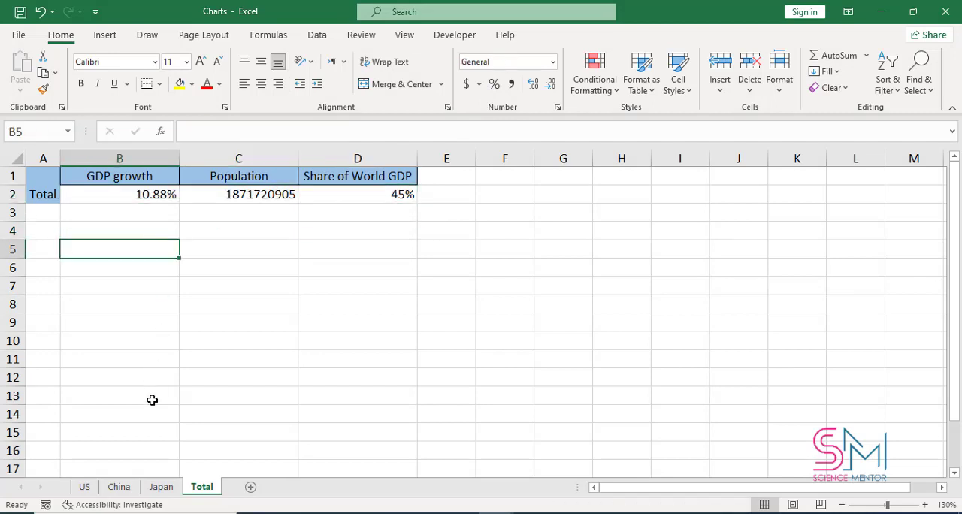
click(159, 486)
click(118, 486)
click(84, 487)
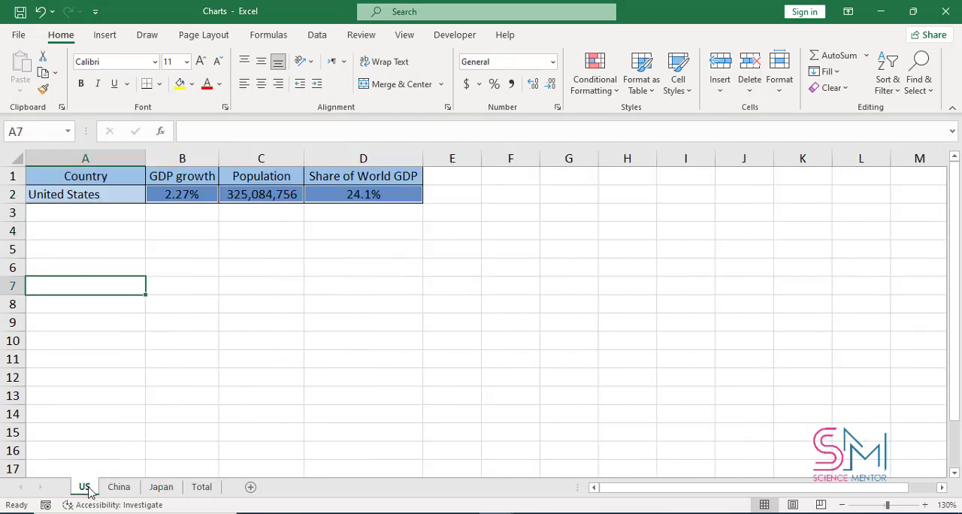
click(202, 487)
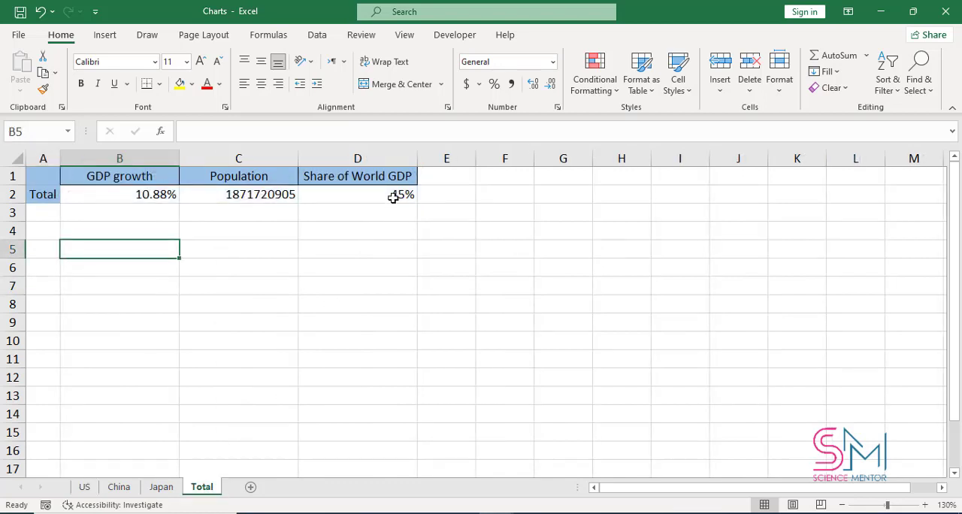
Step: Clear the three cross-sheet totals in B2:D2 of the Total sheet
click(393, 197)
click(142, 195)
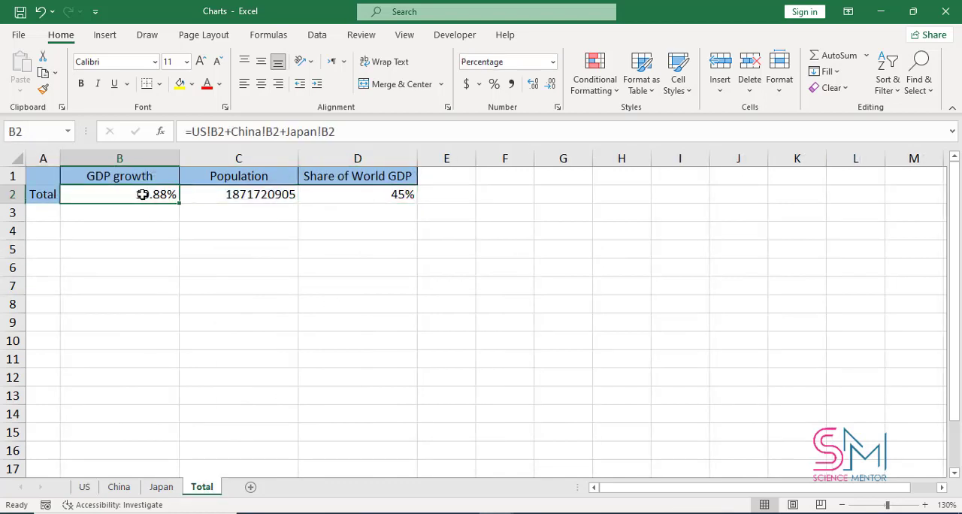
drag(166, 194, 335, 194)
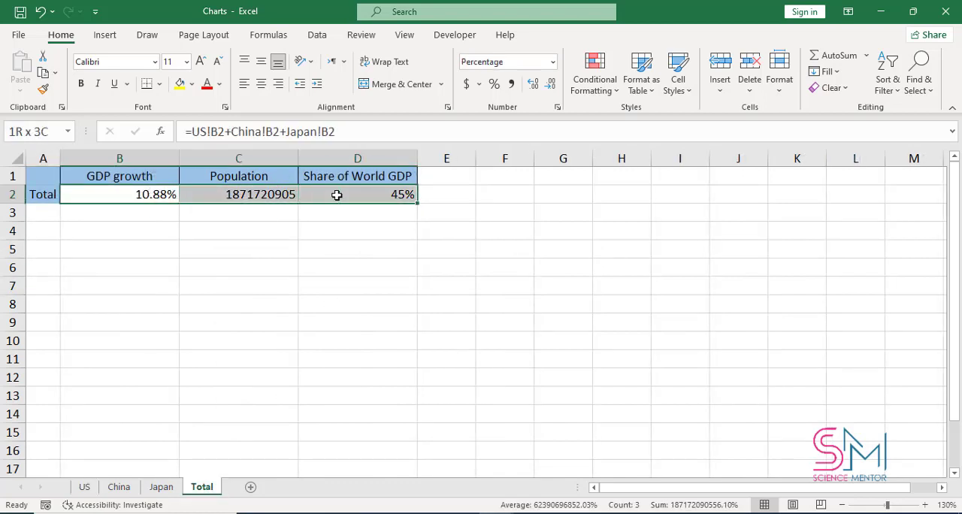
key(Delete)
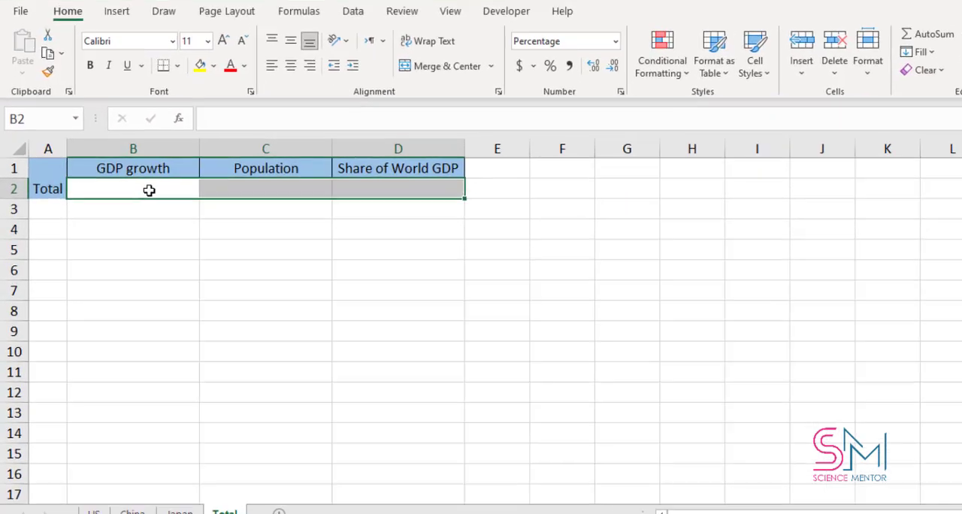
Step: Enter the formula =SUM(US:Japan!B2) in cell B2 to total GDP growth across the country sheets
click(134, 194)
text(=)
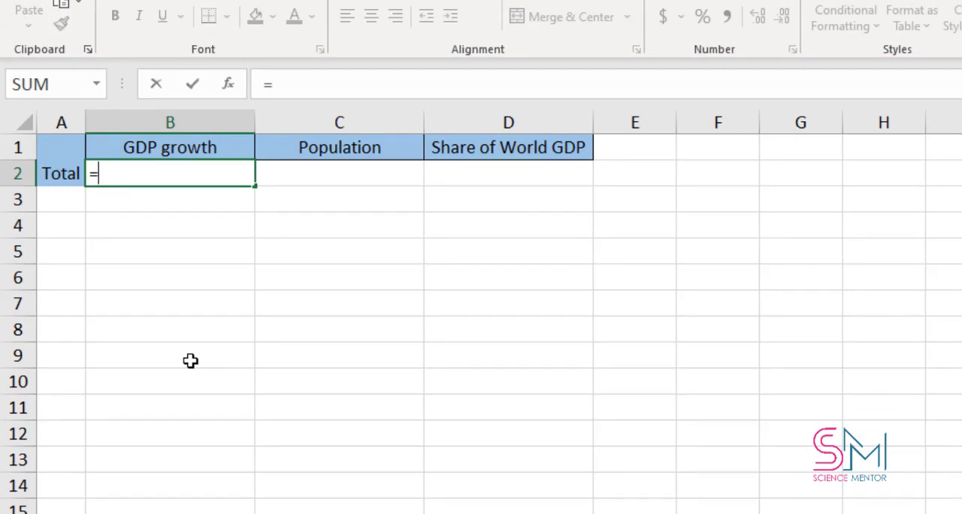
text(sum()
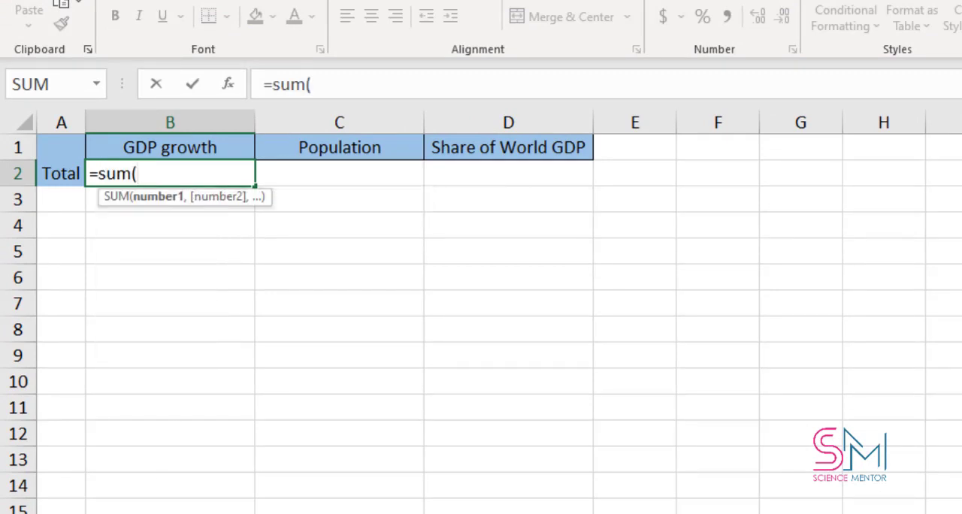
click(129, 512)
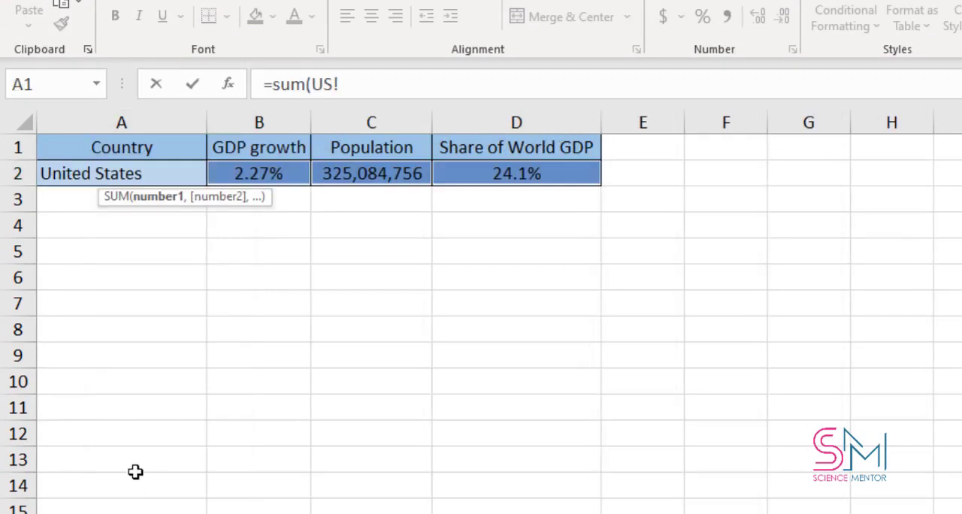
click(277, 177)
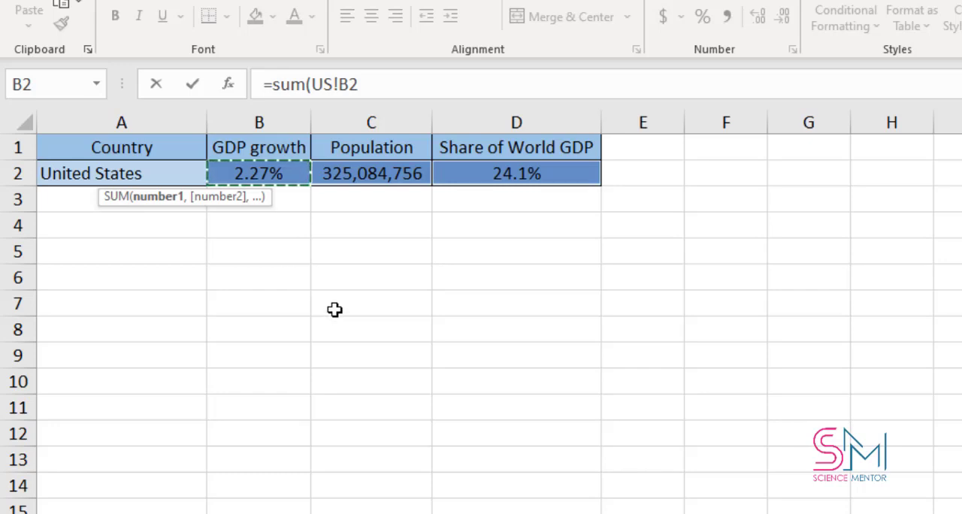
click(339, 81)
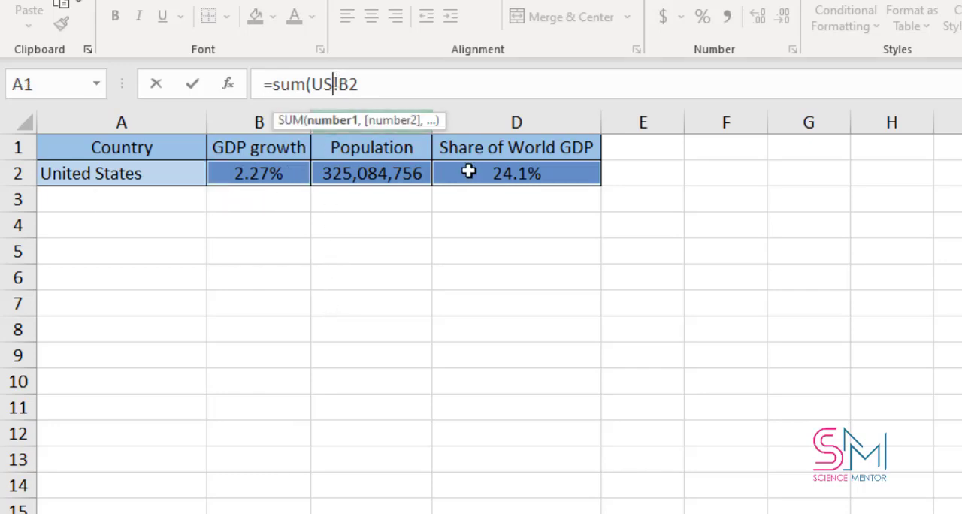
text(:)
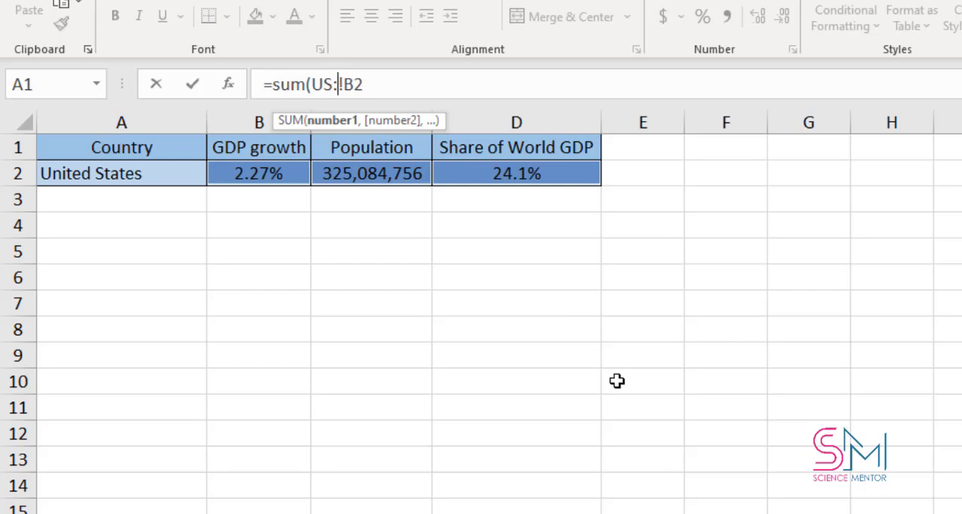
text(Japan!B2)
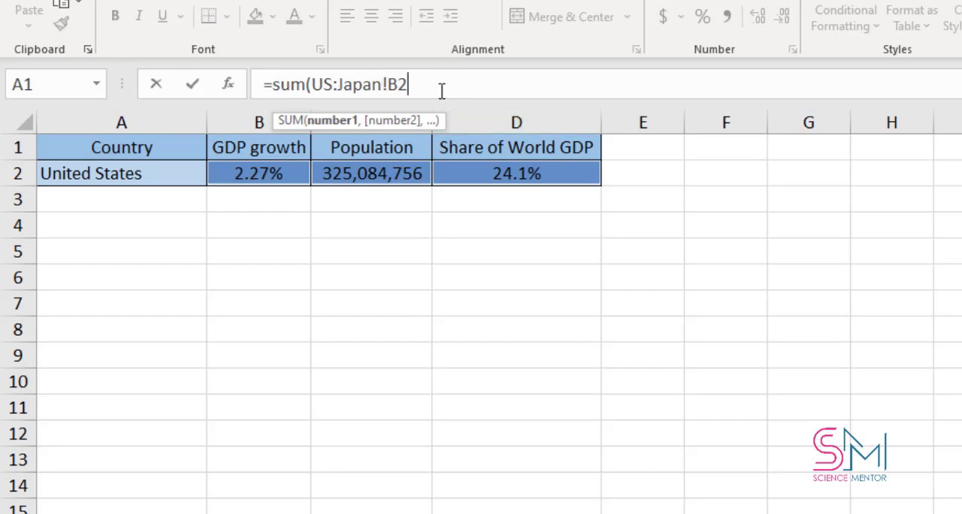
text())
key(Return)
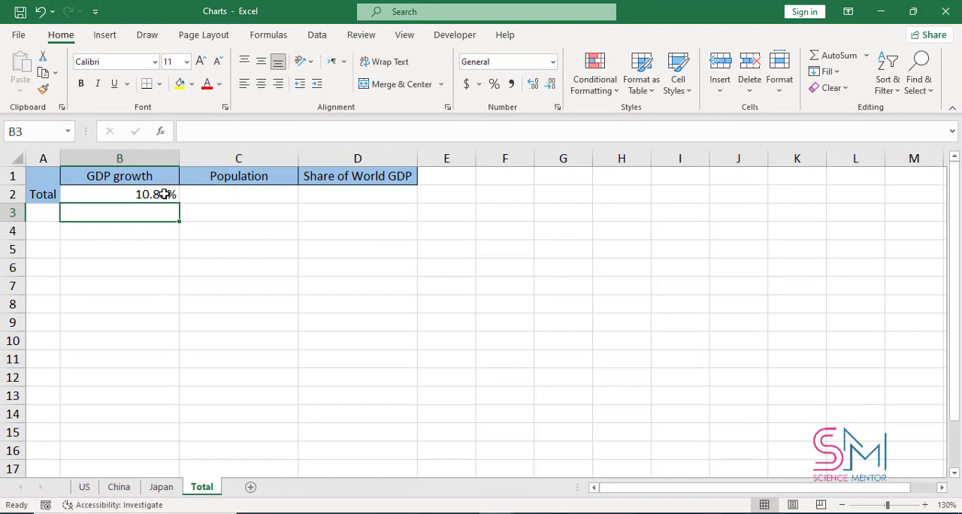
Step: Fill the SUM formula from B2 across to D2 and set the number format of the Population total in C2 to General
click(165, 194)
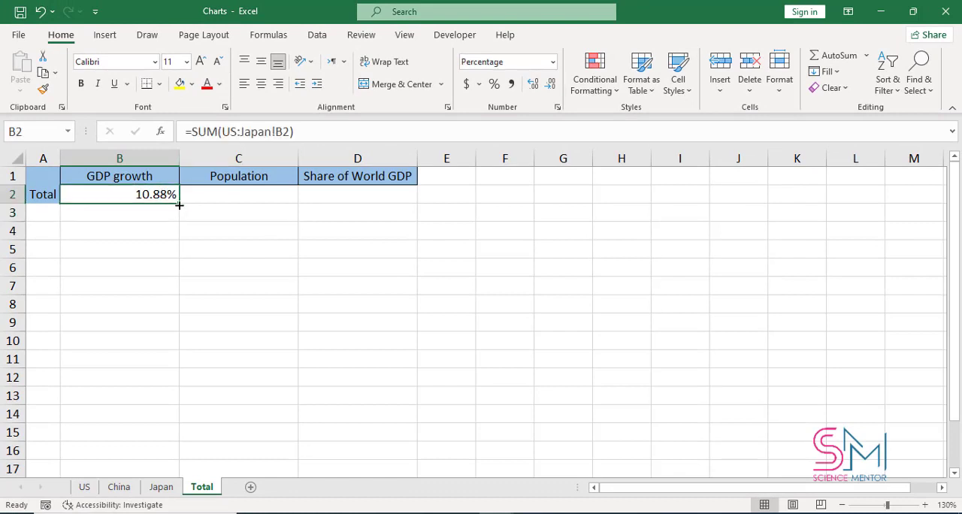
drag(181, 205, 374, 199)
click(293, 195)
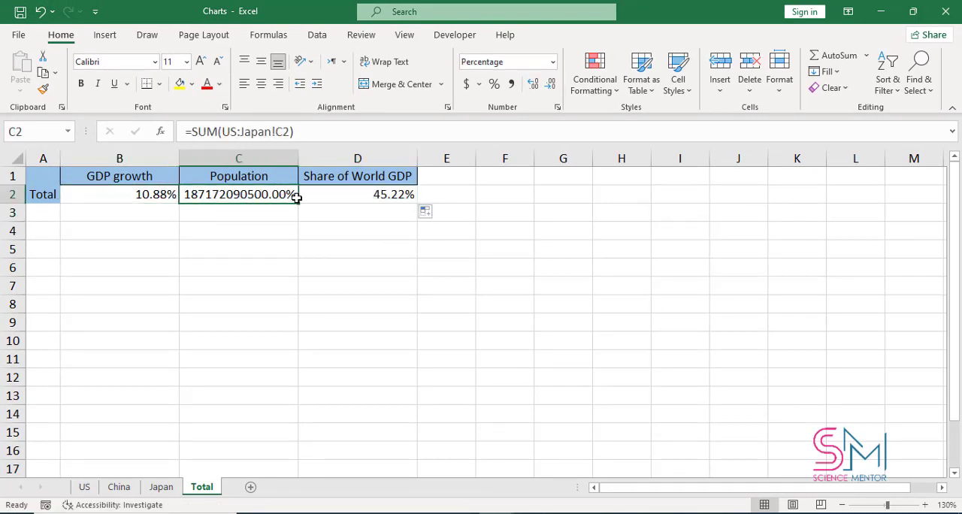
right_click(295, 195)
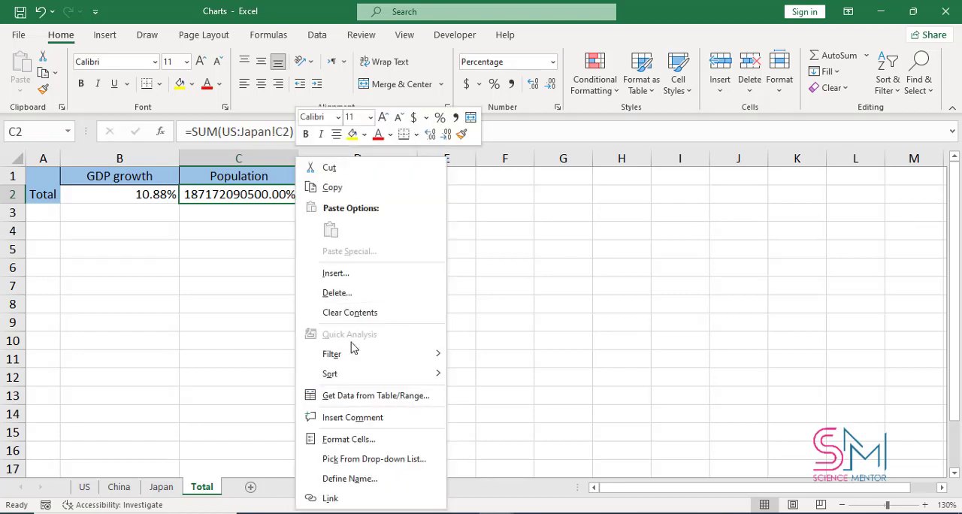
click(380, 439)
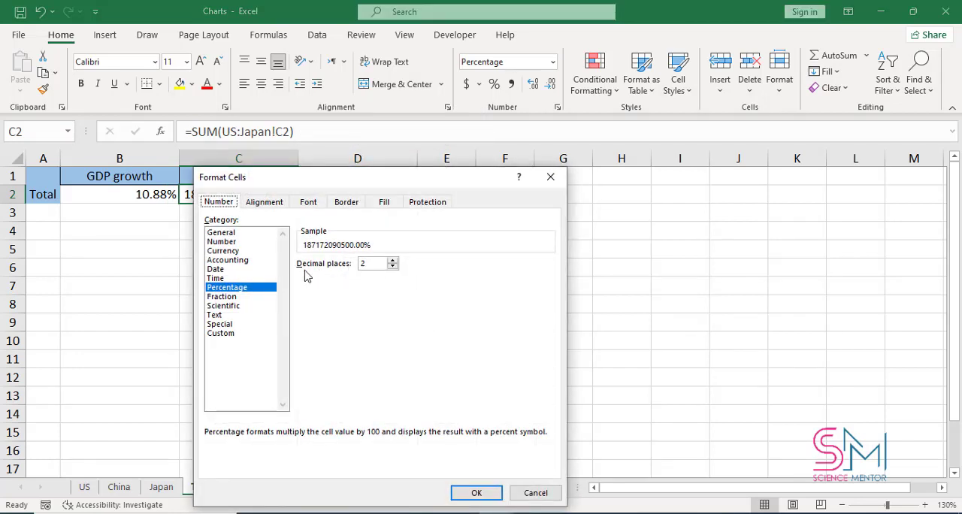
click(230, 235)
click(490, 495)
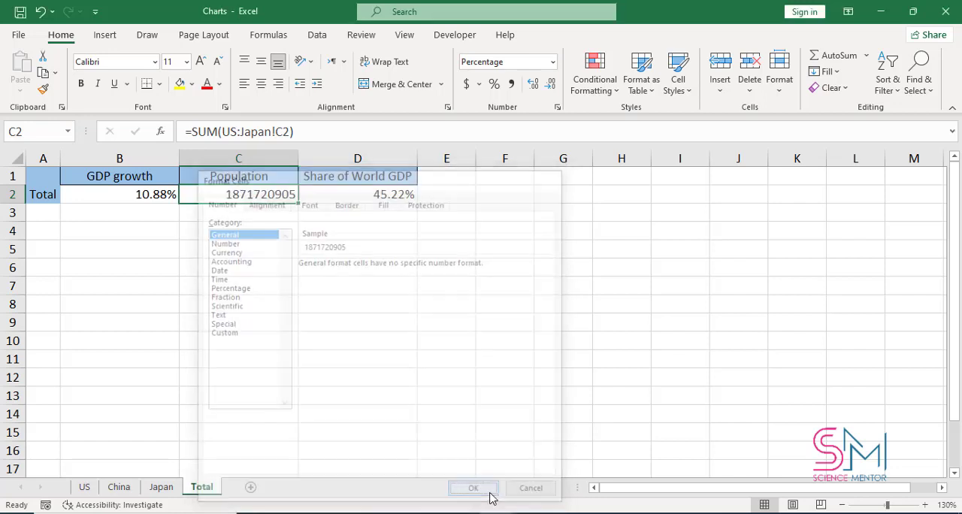
click(307, 323)
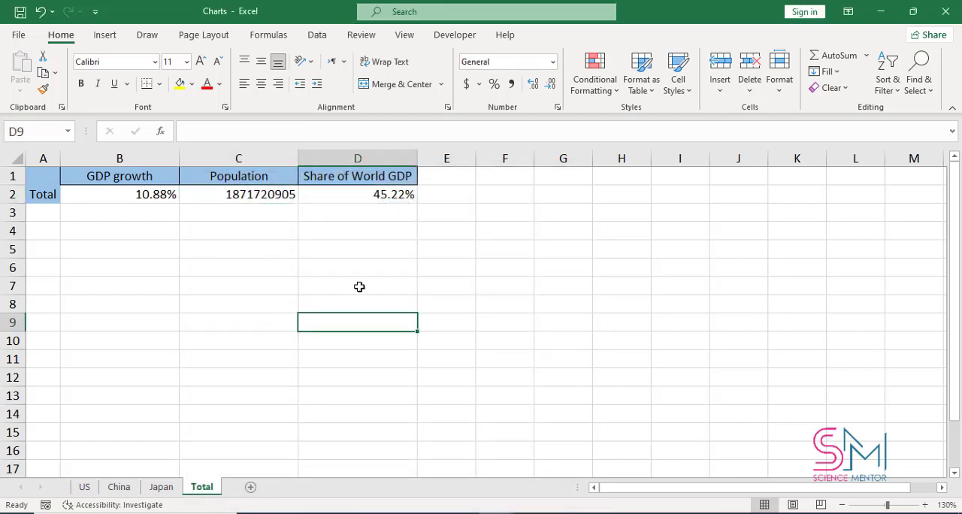
click(353, 199)
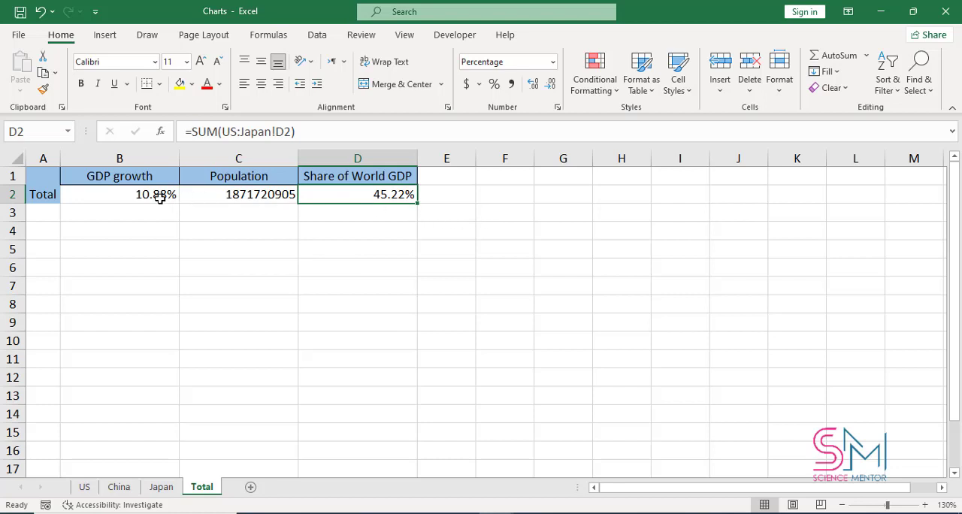
drag(160, 197, 362, 199)
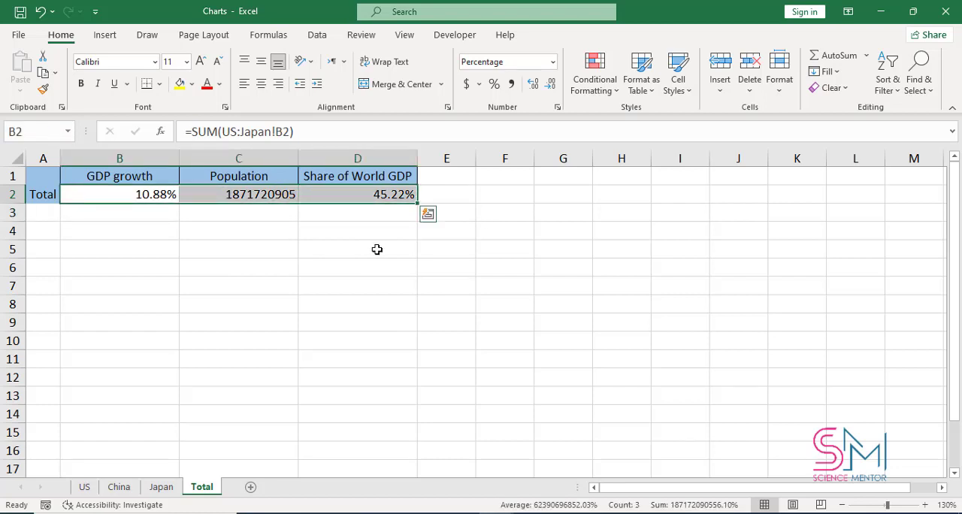
click(377, 249)
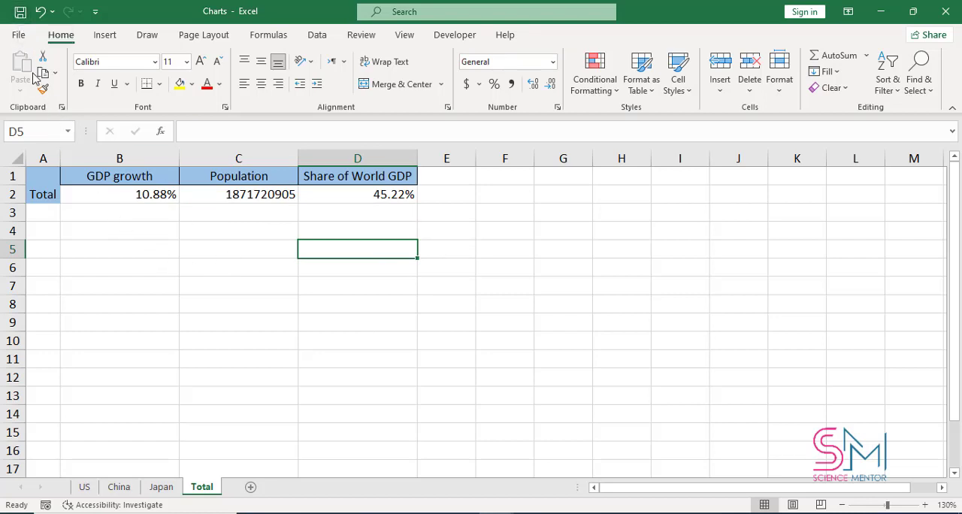
Step: Save and close the Charts workbook
click(17, 13)
click(945, 12)
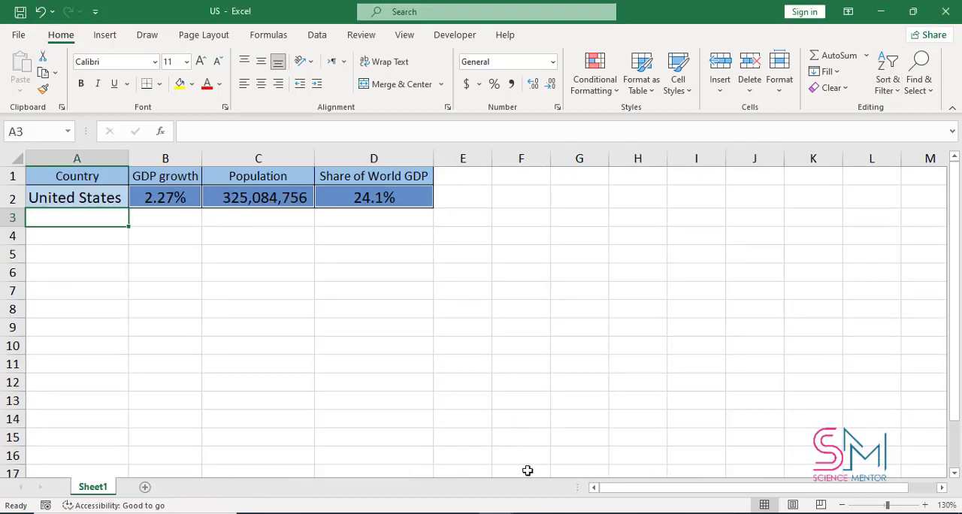
Step: Start a formula in B2 of the Total workbook that references the GDP growth cell [US.xlsx]Sheet1!$B$2
click(527, 508)
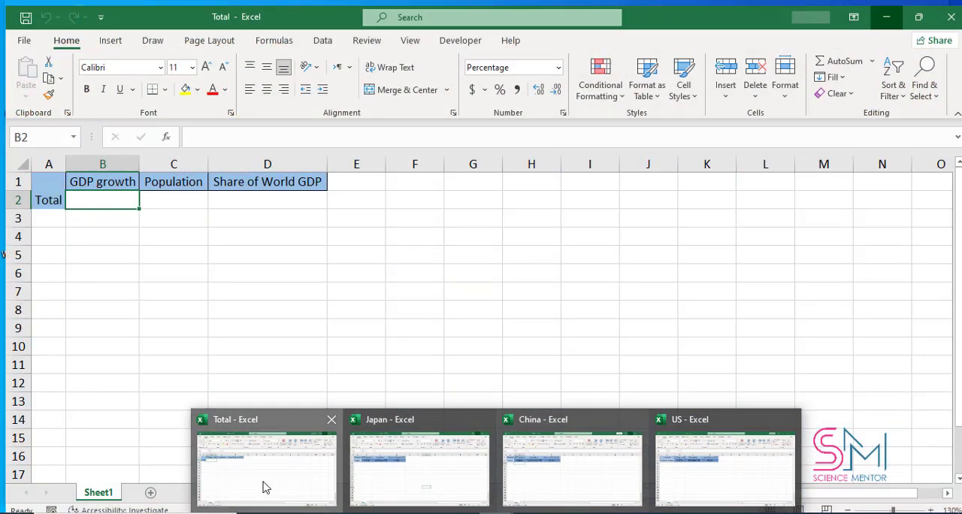
click(265, 475)
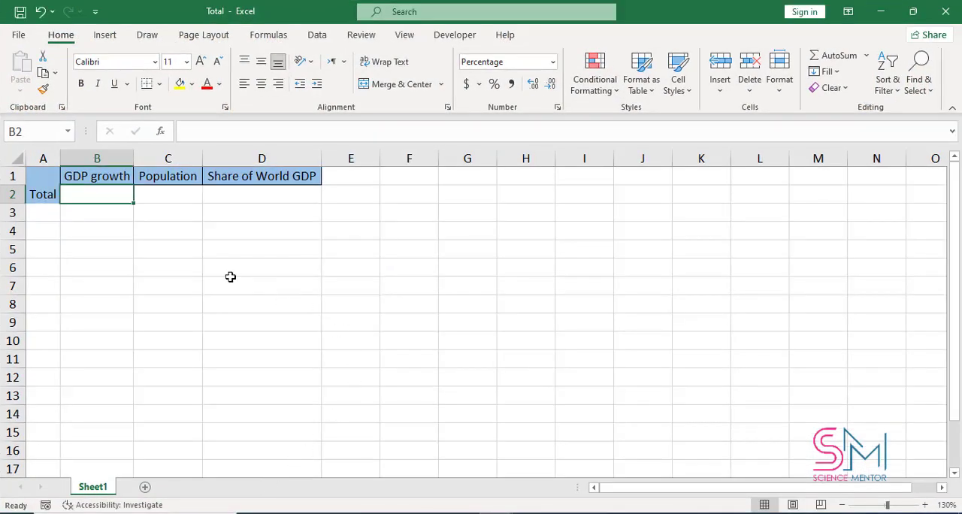
mouse_move(494, 513)
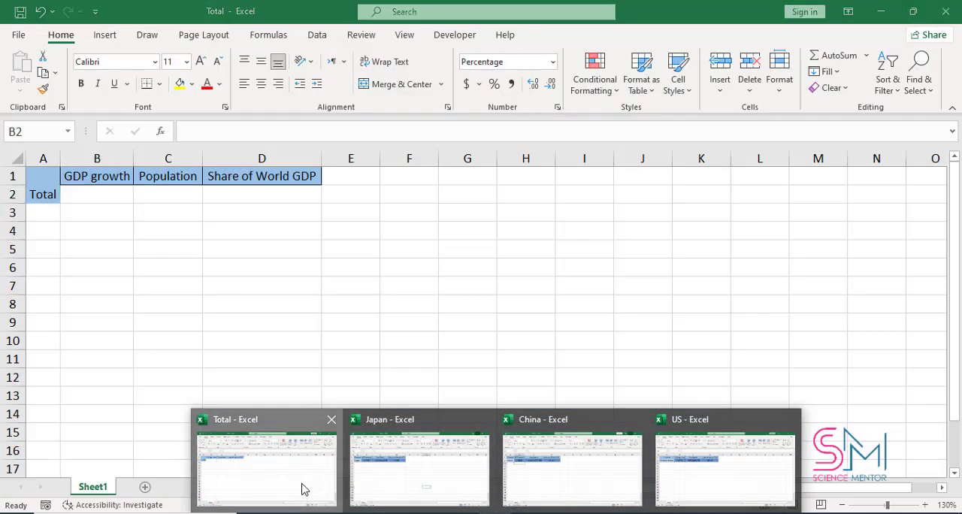
click(301, 490)
text(=)
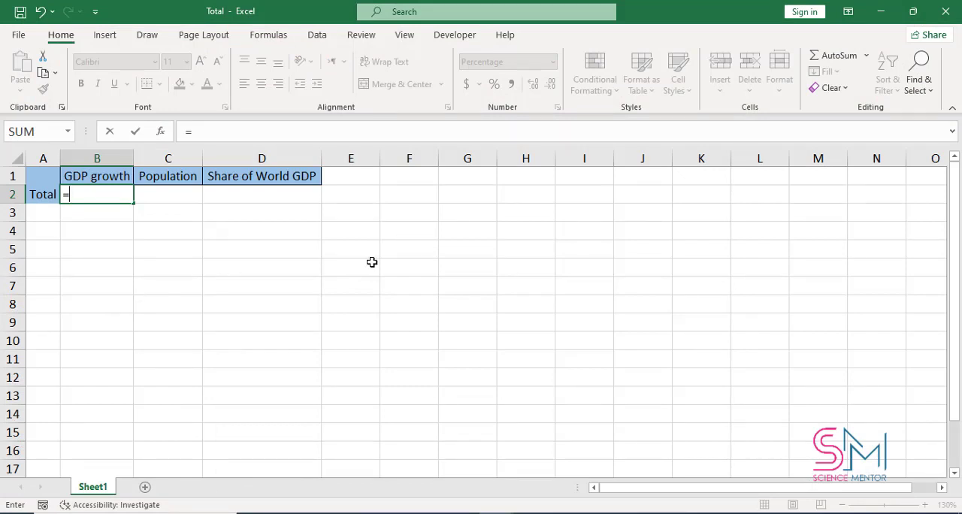
click(404, 35)
click(693, 93)
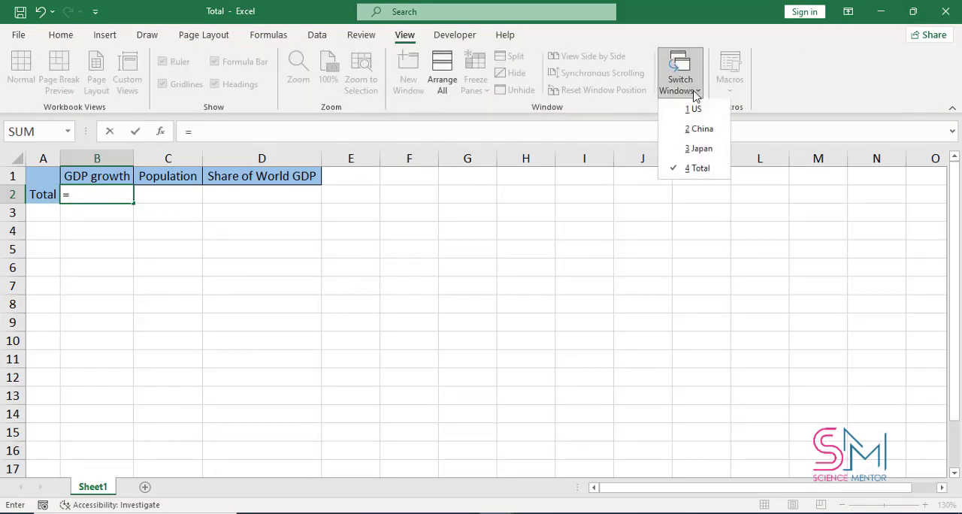
click(694, 110)
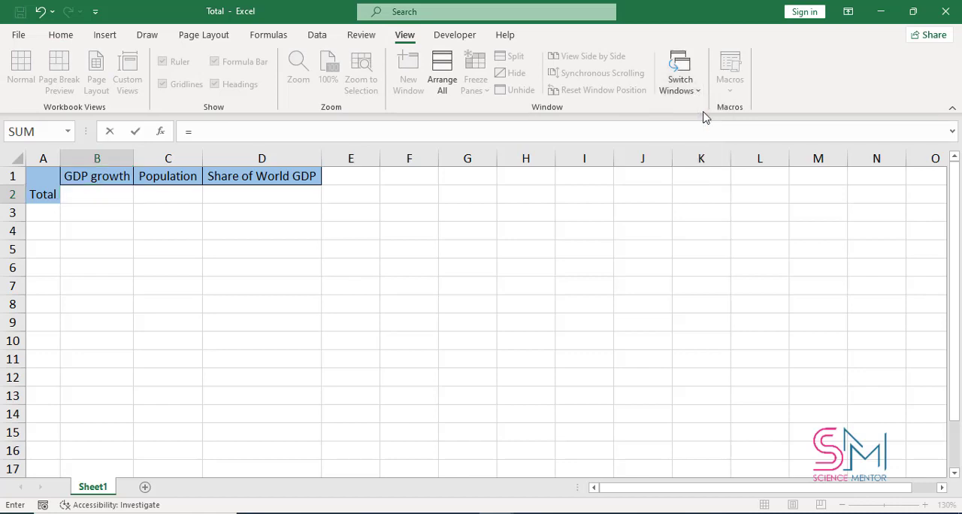
click(177, 200)
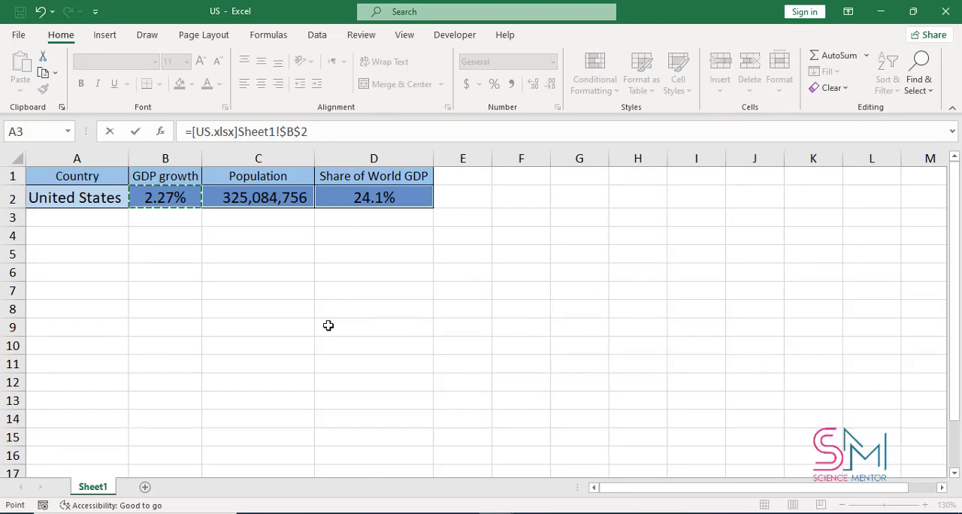
Step: Extend the B2 total formula by adding China's GDP growth cell, [China.xlsx]Sheet1!$B$2
text(+)
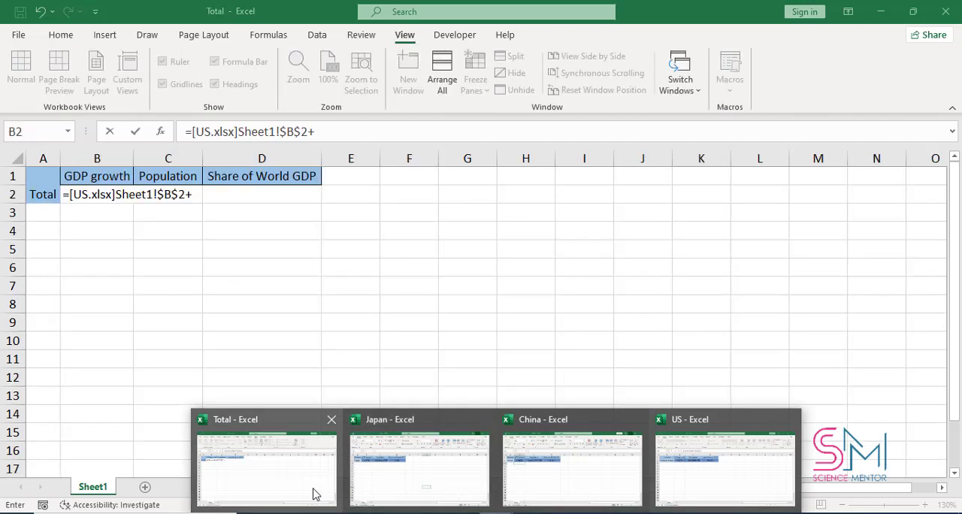
click(315, 492)
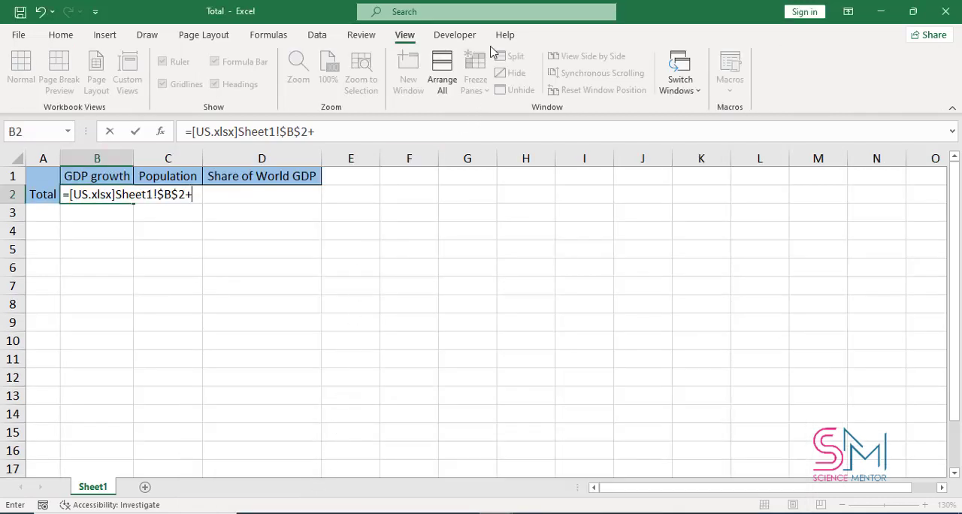
click(680, 84)
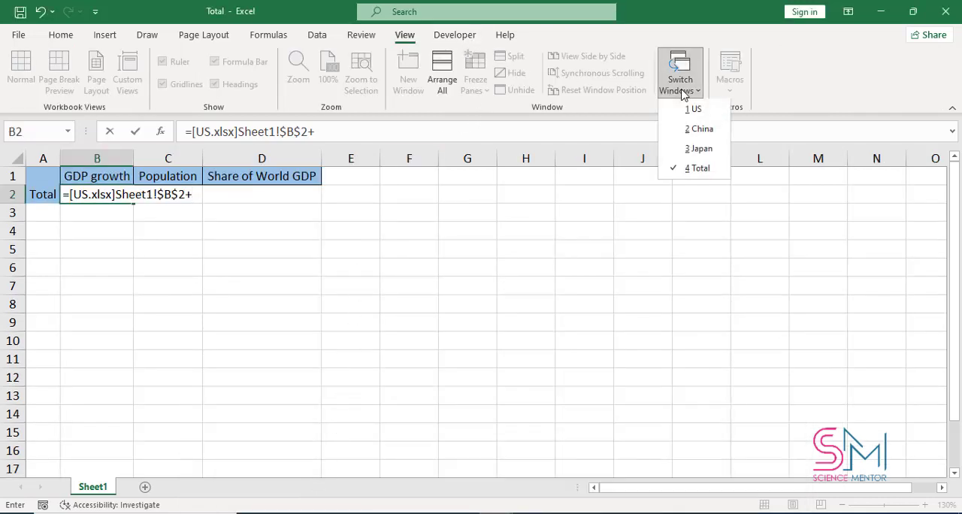
click(698, 138)
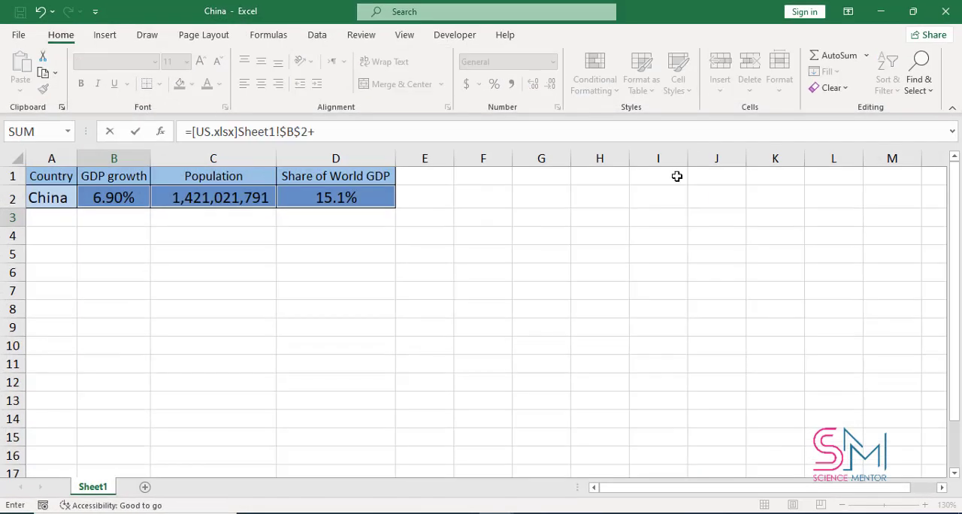
click(132, 198)
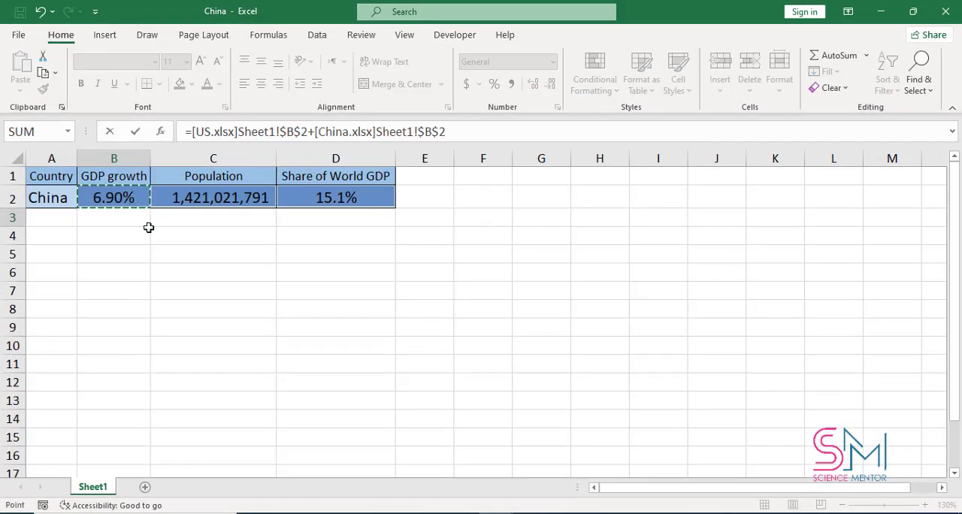
Step: Add Japan's GDP growth cell, [Japan.xlsx]Sheet1!$B$2, to the formula with a plus sign and enter the completed formula
click(458, 136)
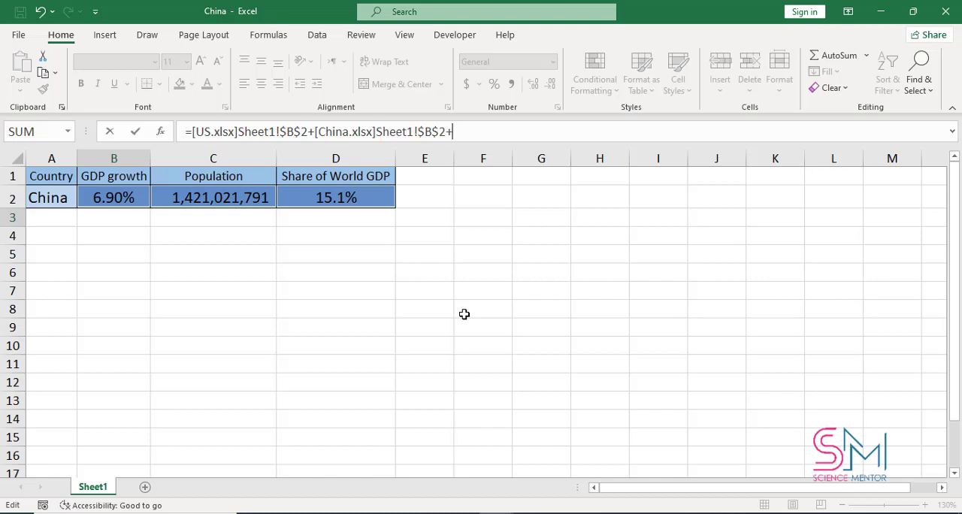
mouse_move(445, 513)
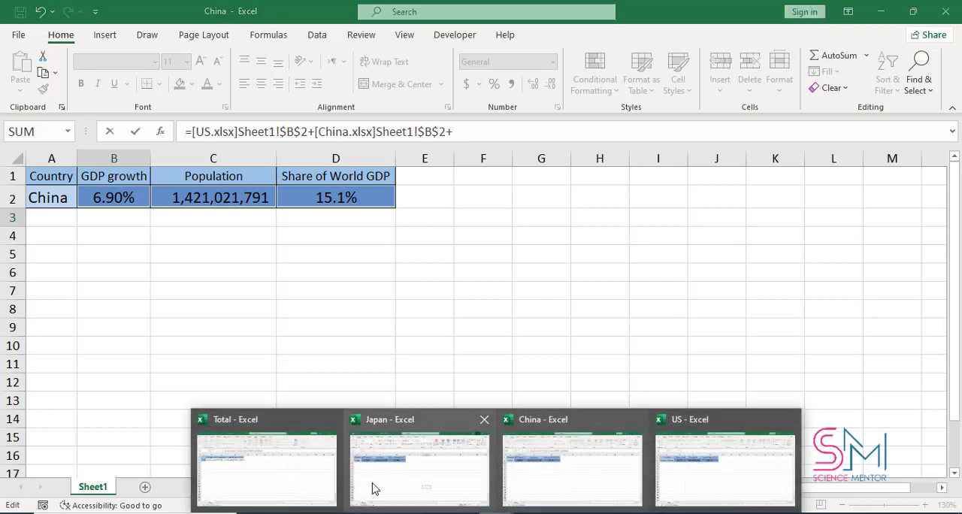
click(313, 482)
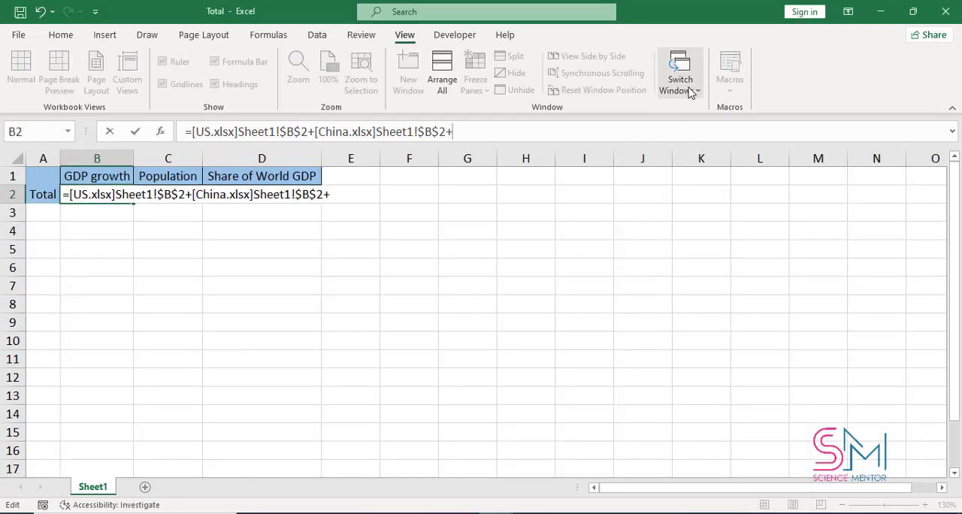
click(690, 90)
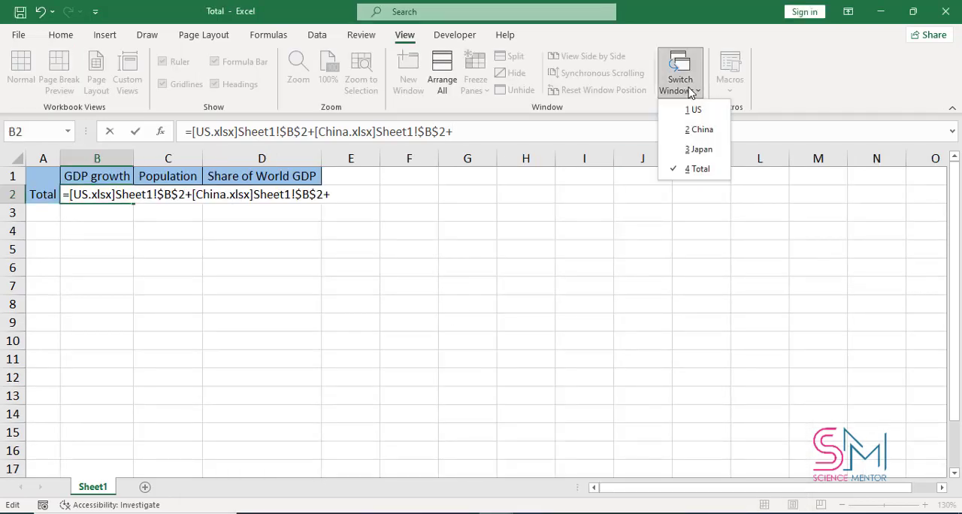
click(702, 149)
click(103, 200)
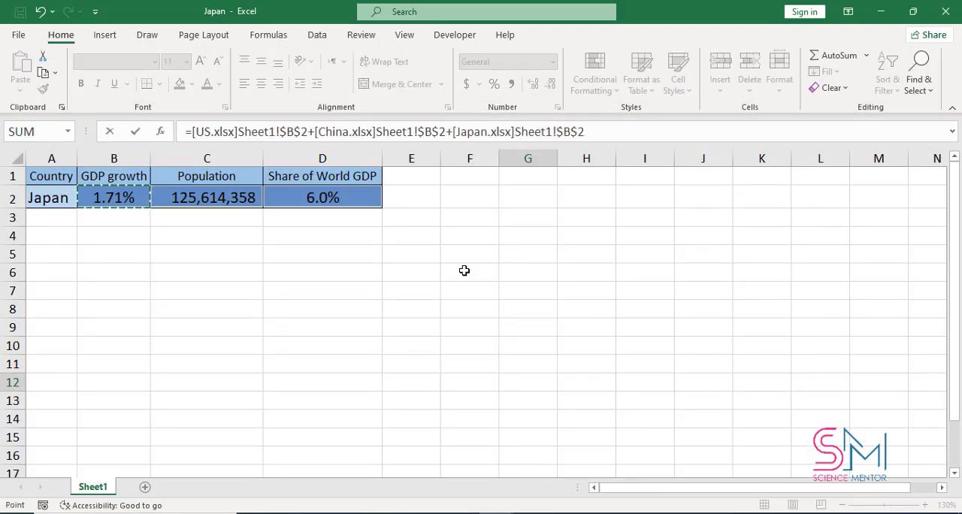
key(Return)
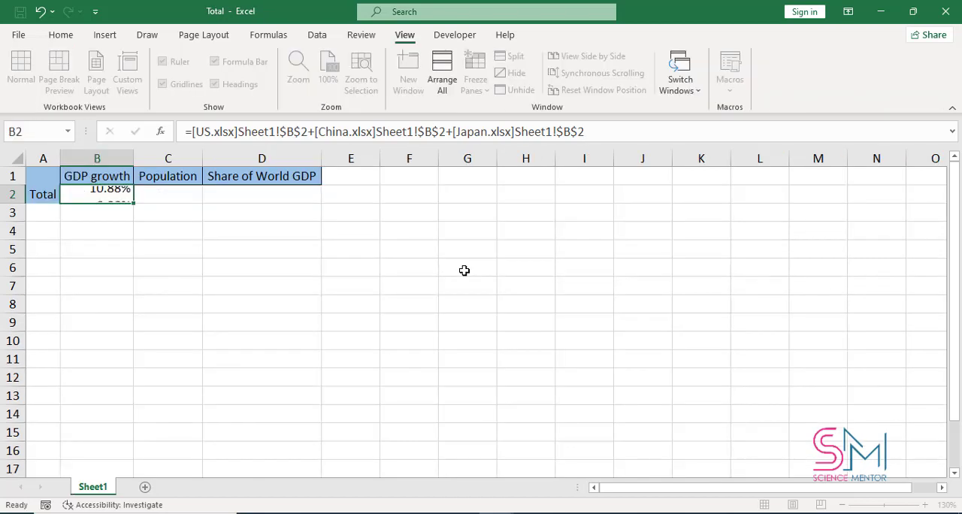
Step: Try filling the GDP growth formula from B2 across row 2 and clear the filled cells
click(99, 193)
drag(134, 203, 182, 197)
key(Delete)
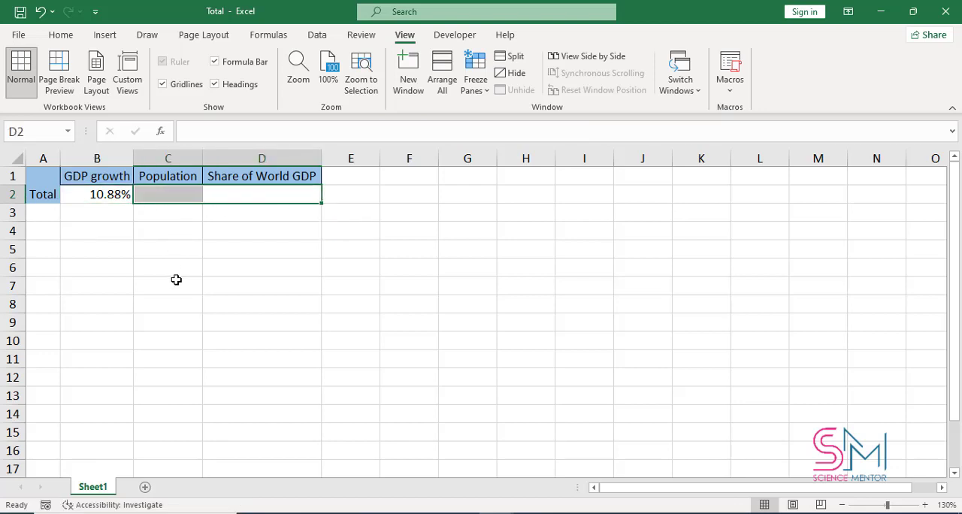
Step: Deselect the cleared cells and save the Total workbook
click(168, 263)
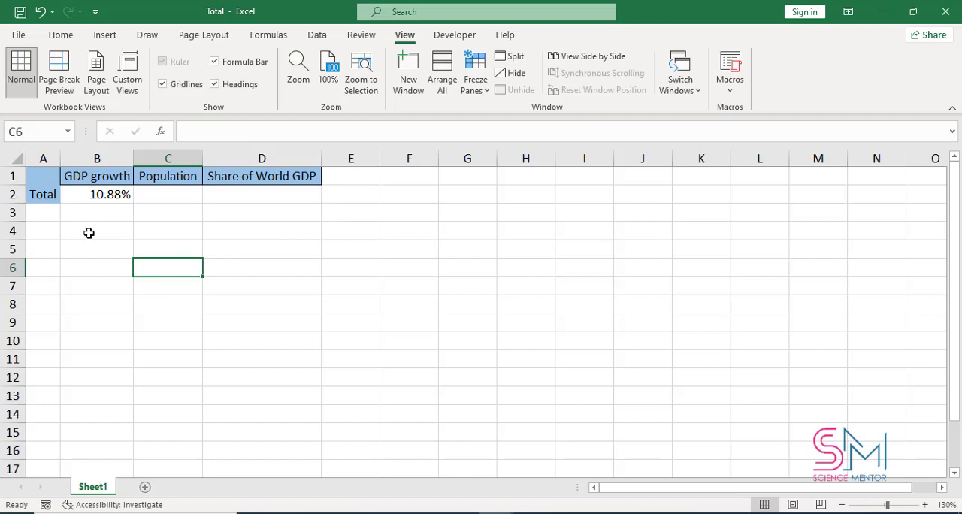
click(89, 233)
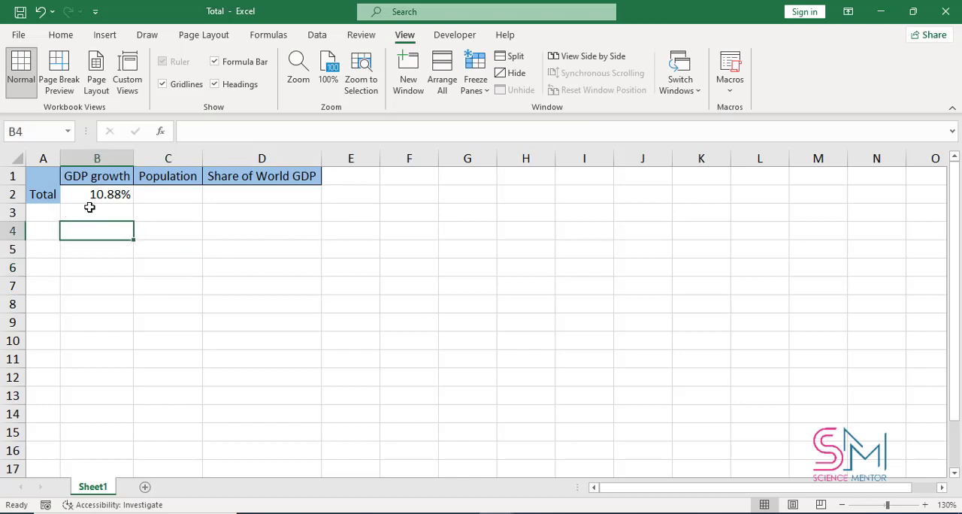
click(20, 12)
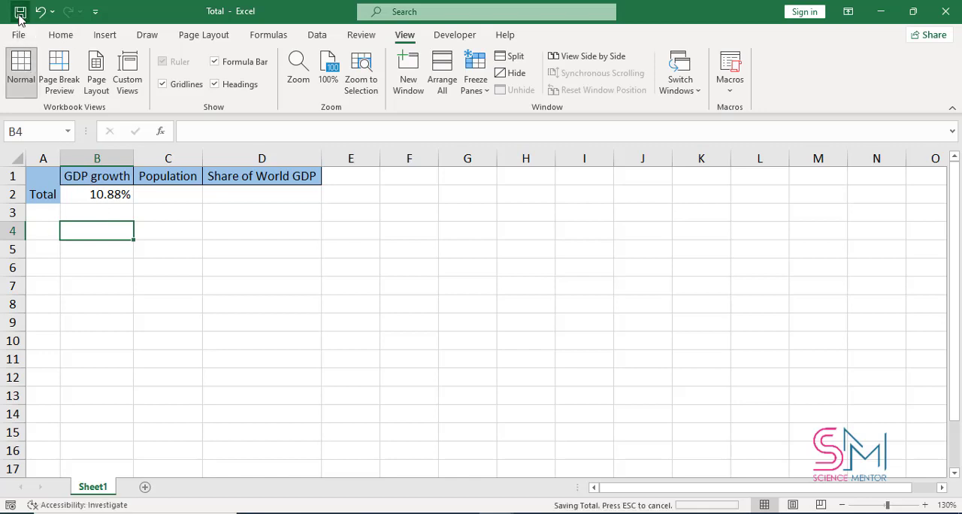